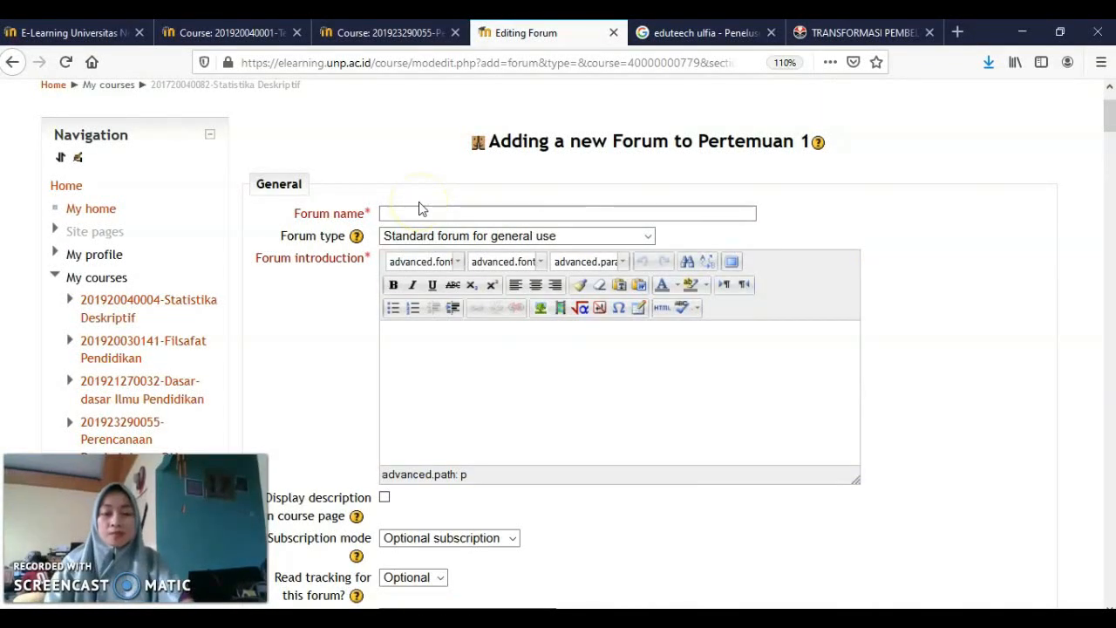
# - Name the new forum "Diskusi Pertemuan 1/ Diskusi Topik Belajar"
pyautogui.write('Diskusi')
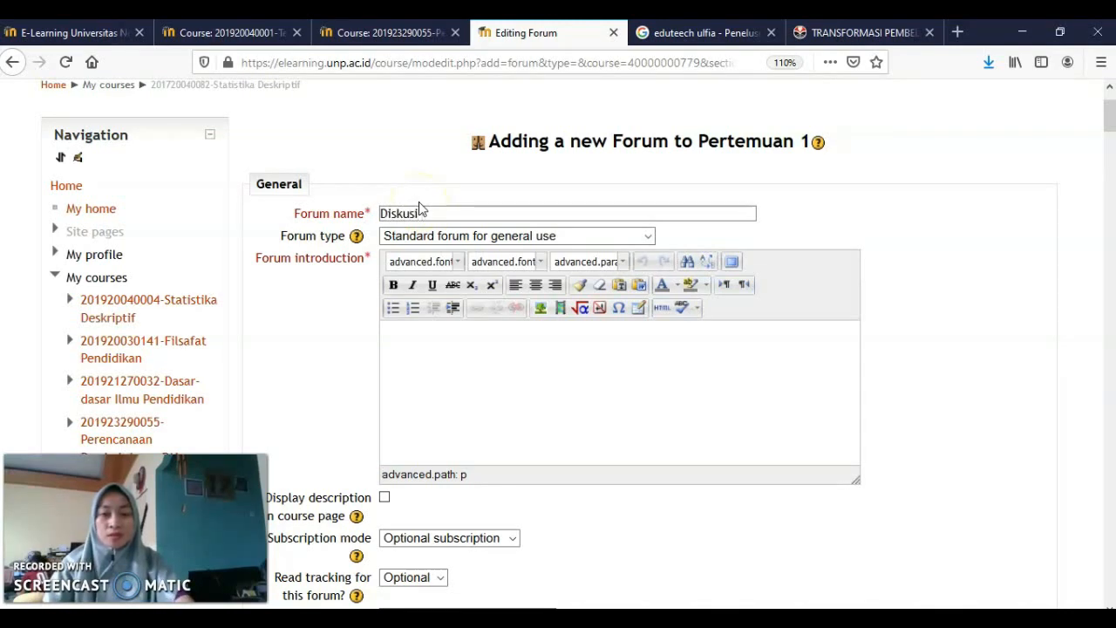
pyautogui.write(' Pertemuan 1/ Diskusi')
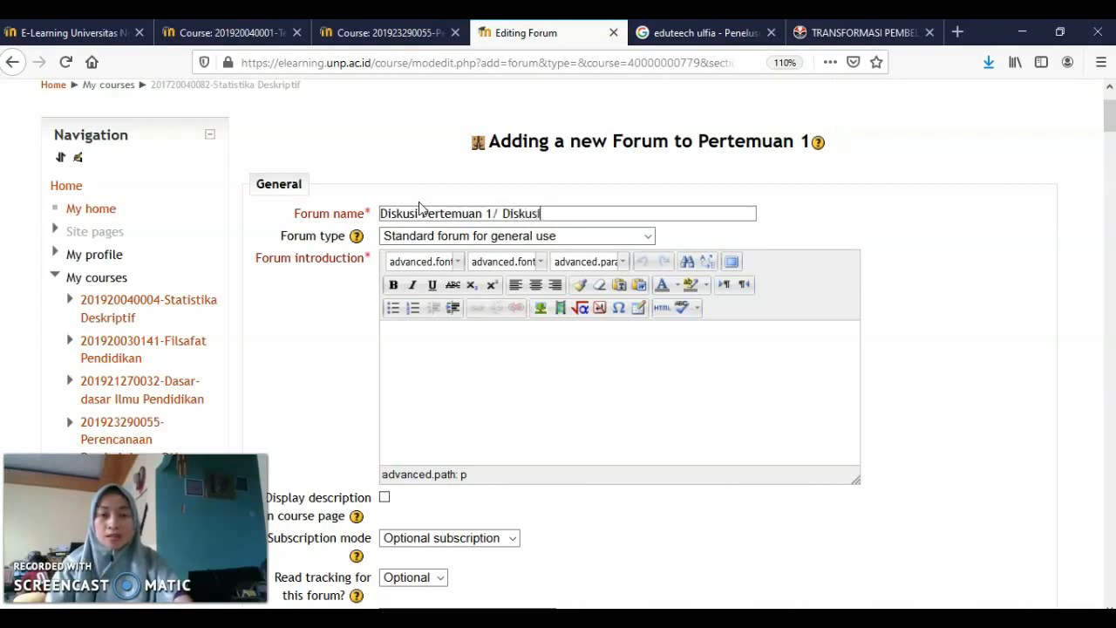
pyautogui.write('pik Belajar')
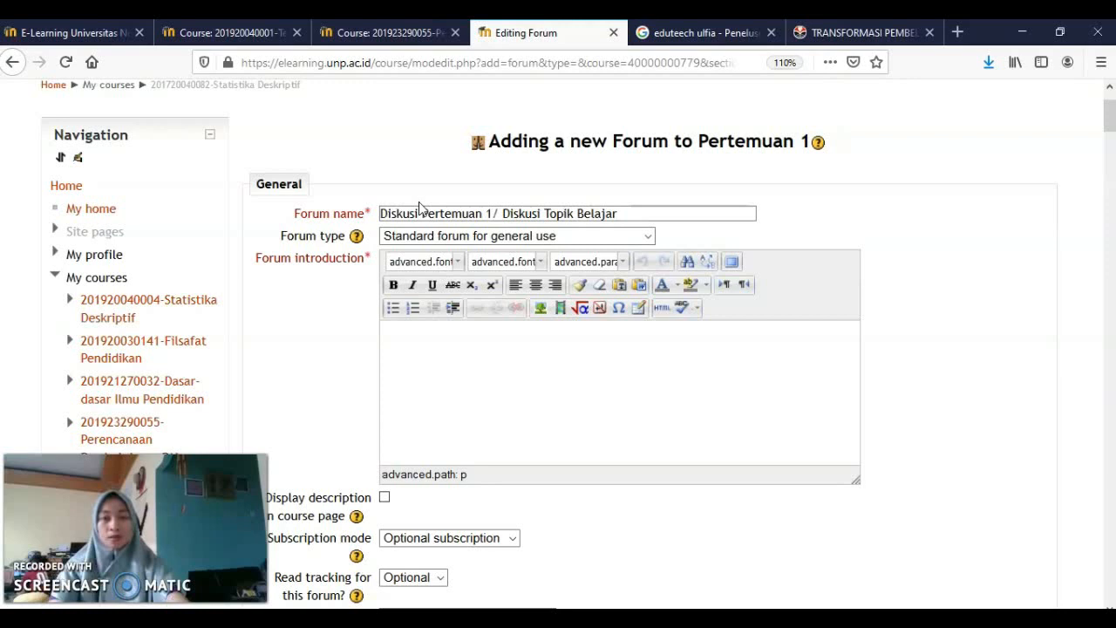
# - Fill the forum introduction with the bulleted discussion rules and add a "topik diskusi: ..." bullet after the discussion period
pyautogui.click(469, 348)
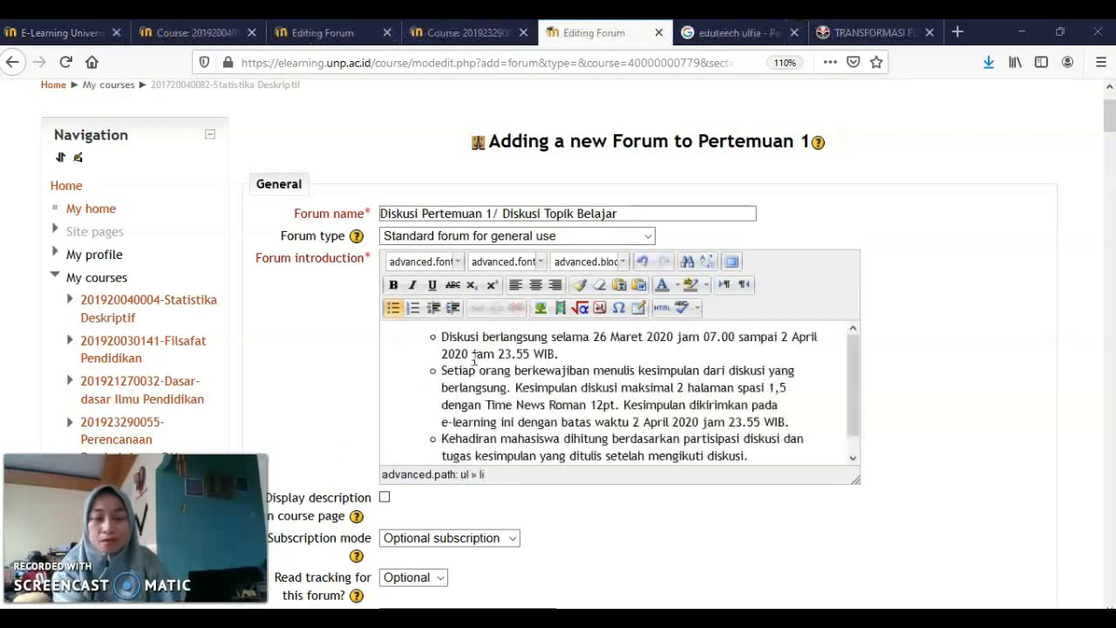
pyautogui.click(473, 365)
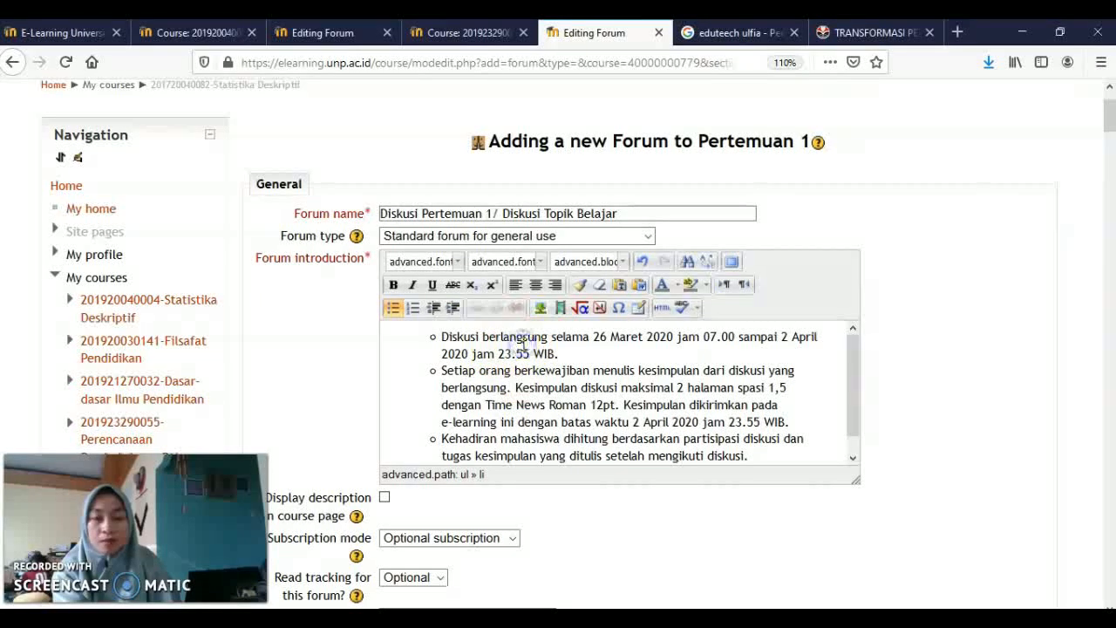
pyautogui.click(568, 354)
pyautogui.press('Return')
pyautogui.write('topik diskusi:')
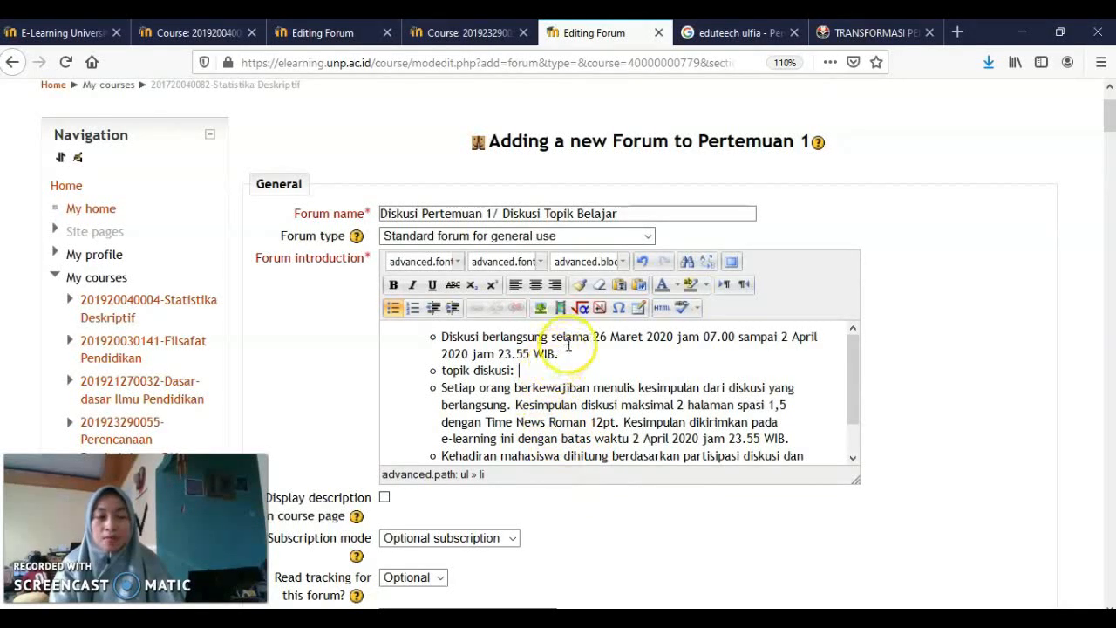
pyautogui.click(533, 373)
pyautogui.write('...')
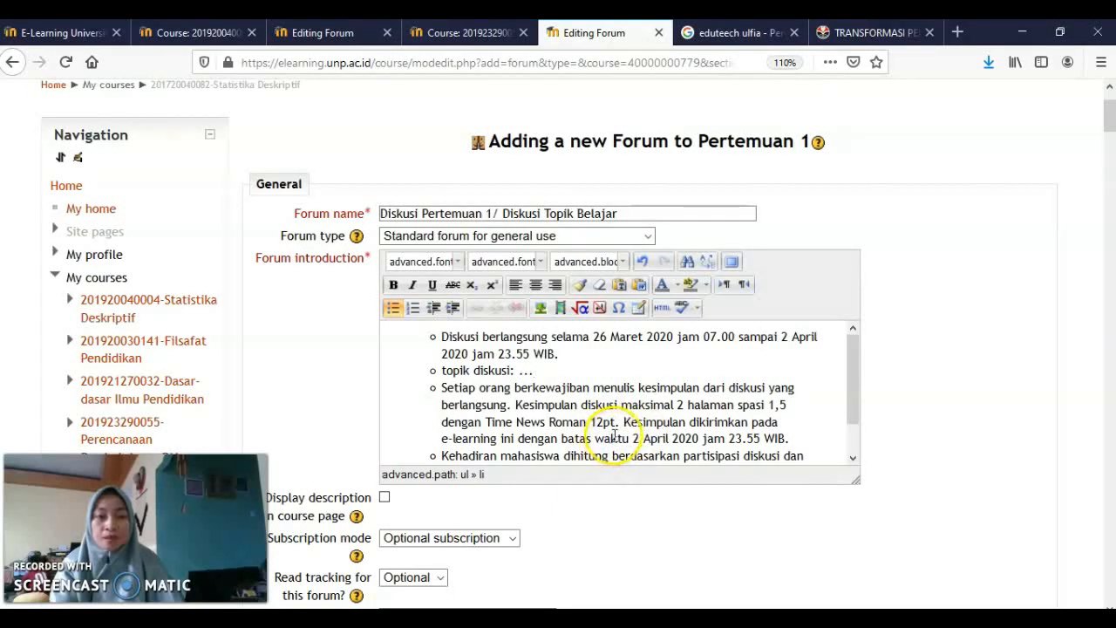
pyautogui.moveTo(629, 438); pyautogui.dragTo(739, 438)
pyautogui.click(852, 457)
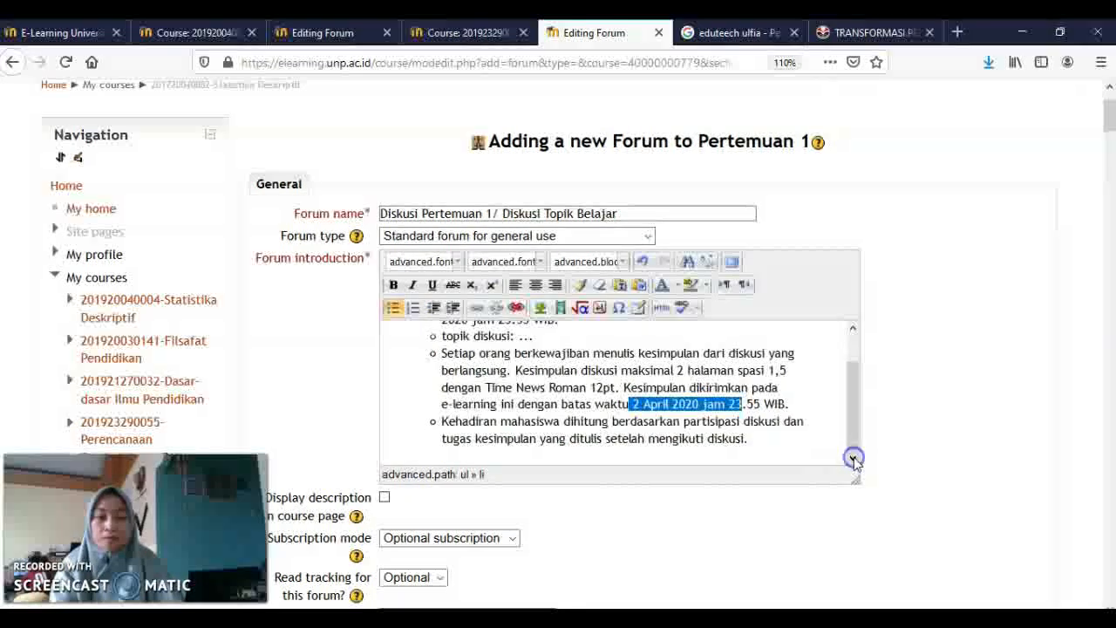
pyautogui.click(520, 440)
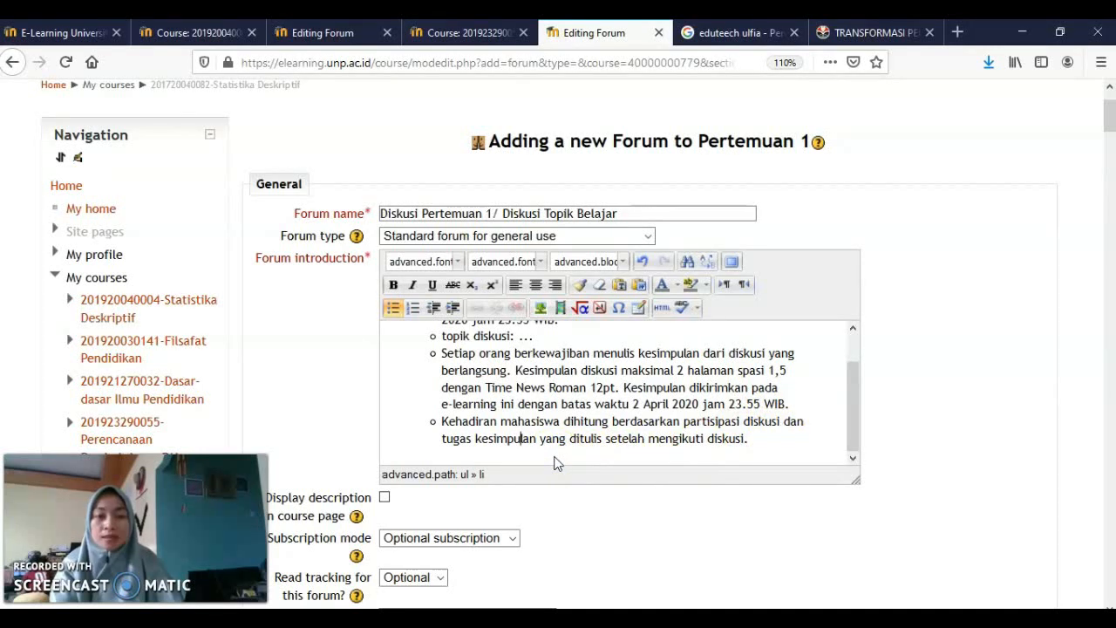
# - Set the forum's rating aggregate type to Average of ratings
pyautogui.scroll(-2, 566, 444)
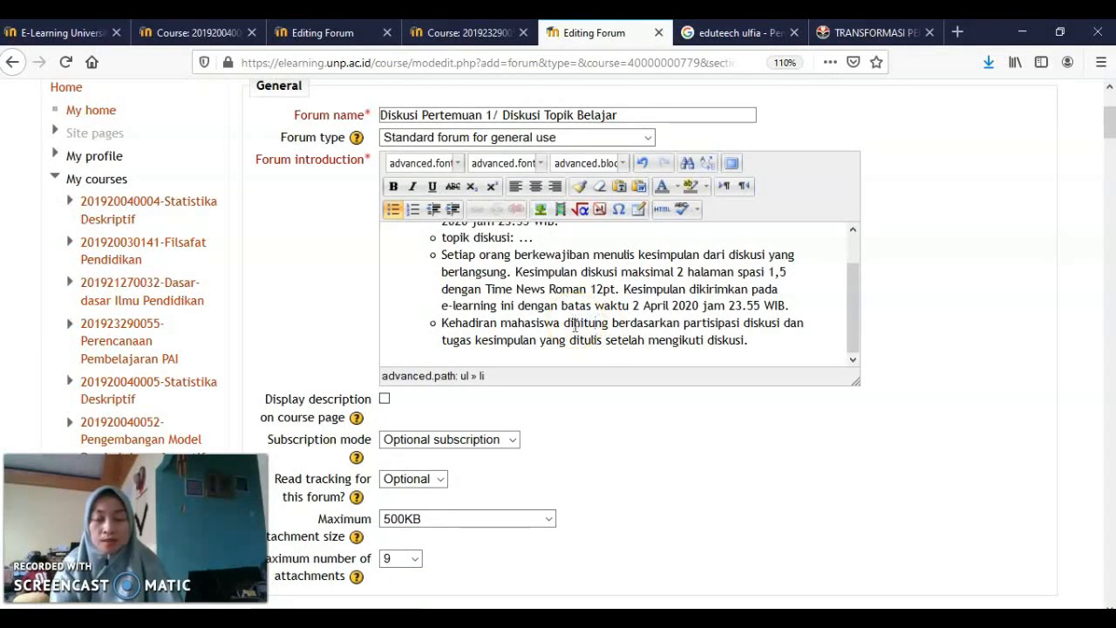
pyautogui.scroll(-6, 576, 323)
pyautogui.scroll(-6, 576, 339)
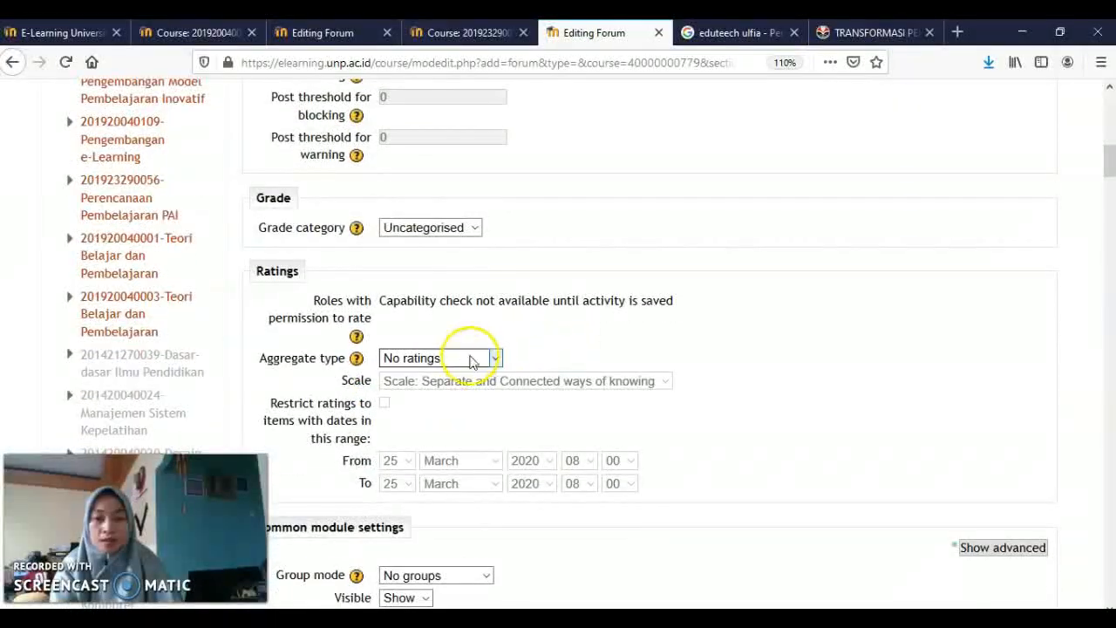
pyautogui.click(463, 358)
pyautogui.click(570, 340)
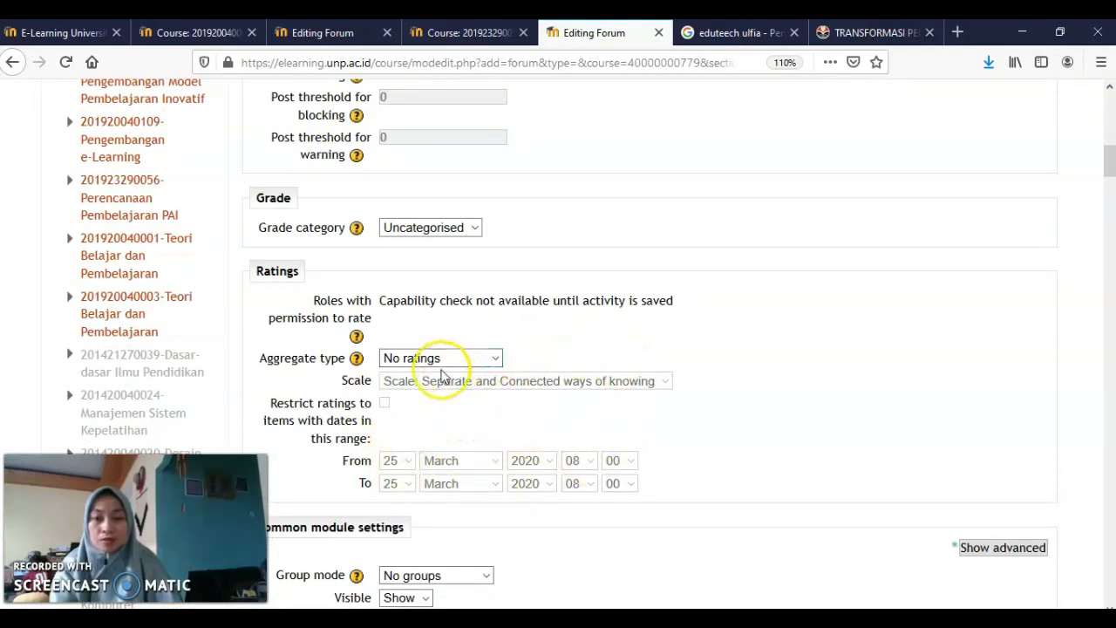
pyautogui.click(438, 363)
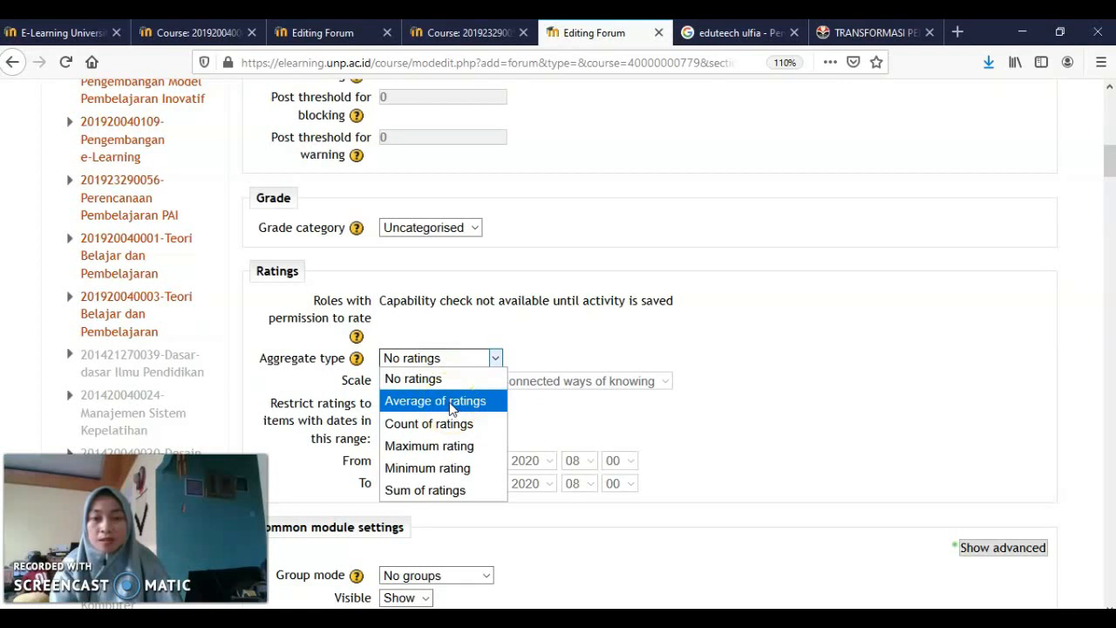
pyautogui.click(450, 403)
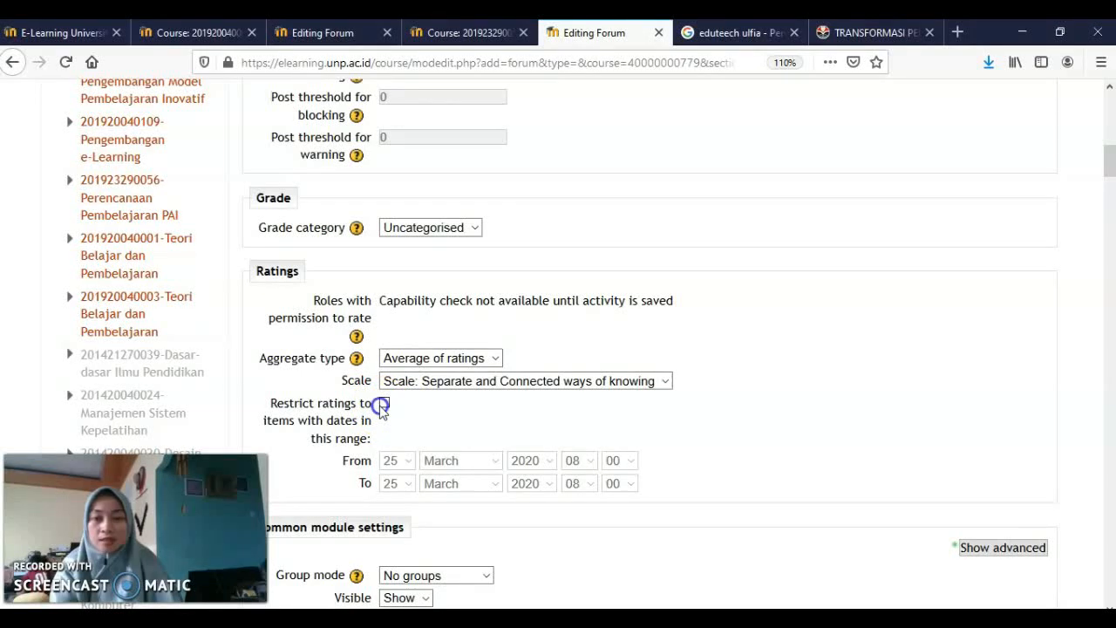
# - Restrict ratings to items within a date range and set the start day to 26 March 2020
pyautogui.click(381, 406)
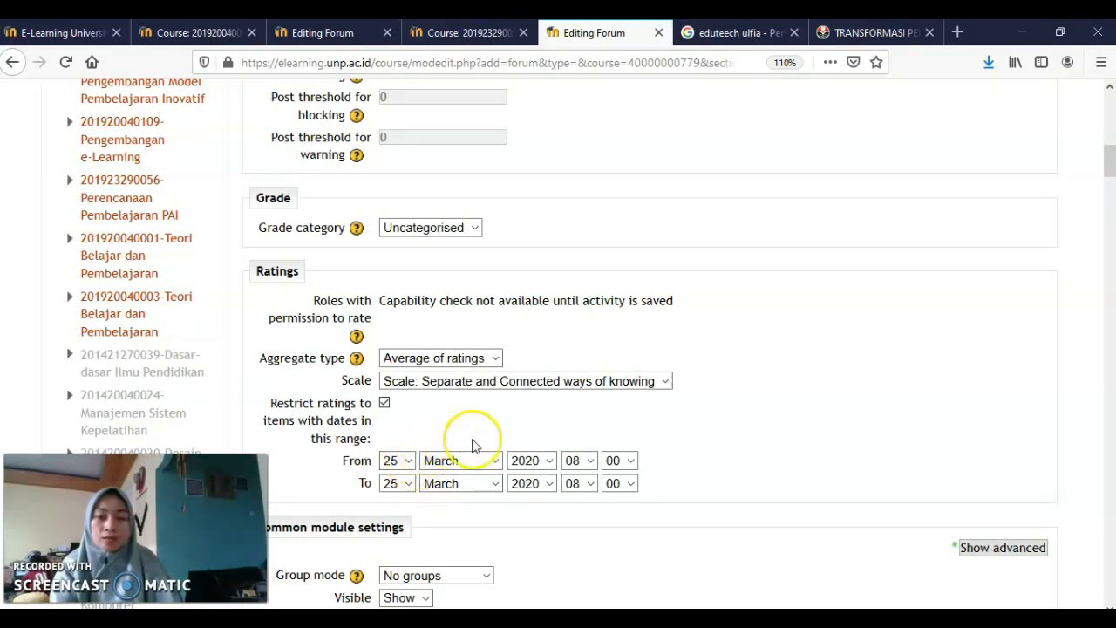
pyautogui.scroll(5, 505, 448)
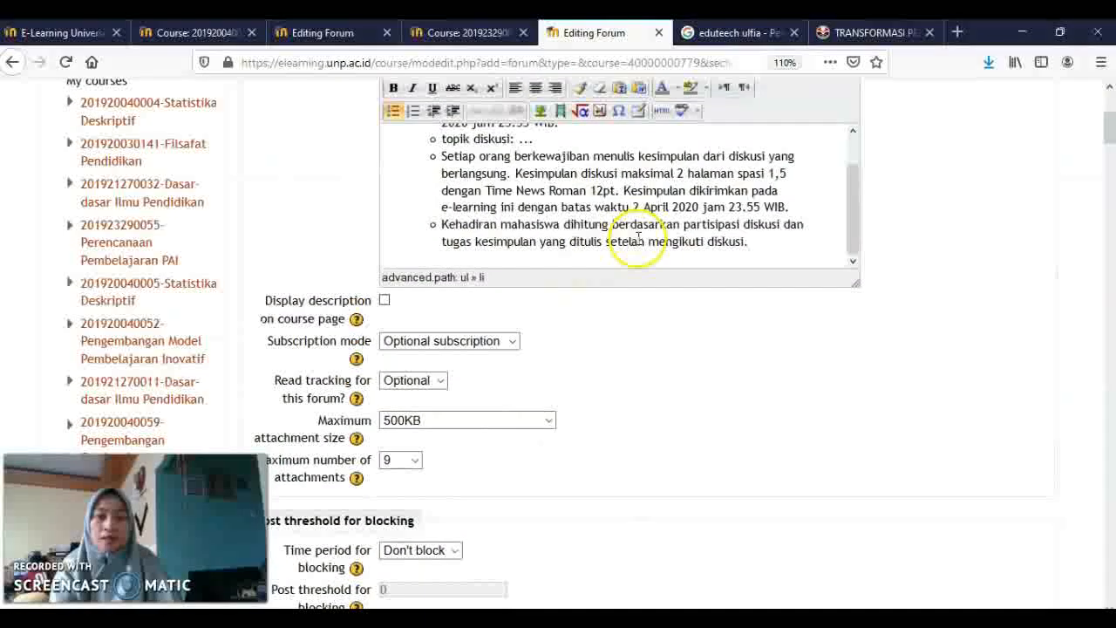
pyautogui.scroll(1, 623, 192)
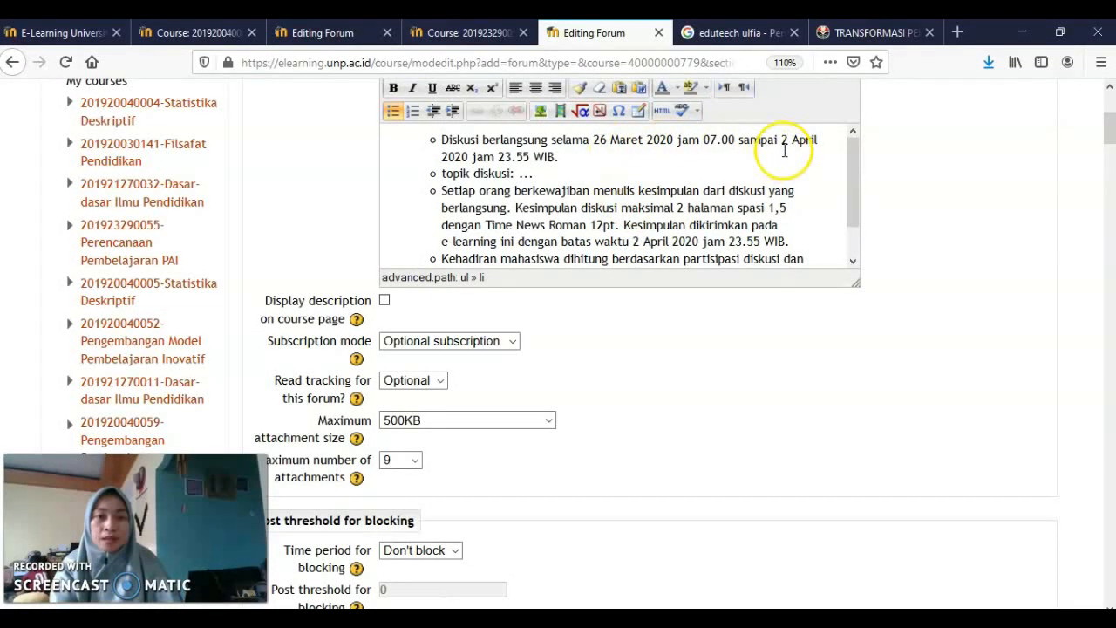
pyautogui.scroll(-6, 548, 383)
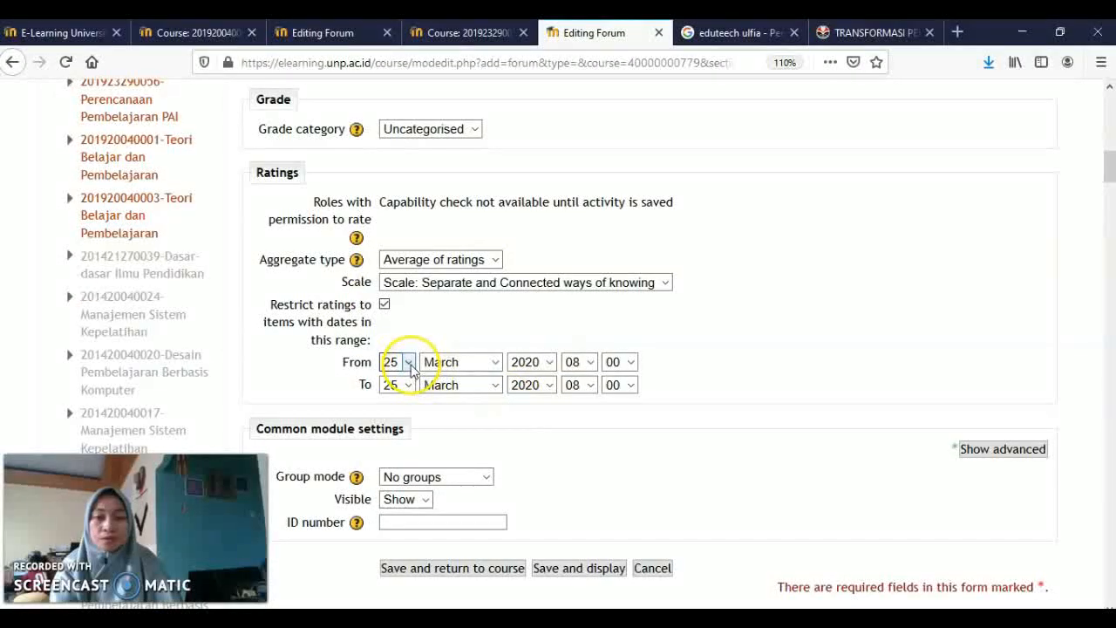
pyautogui.click(408, 363)
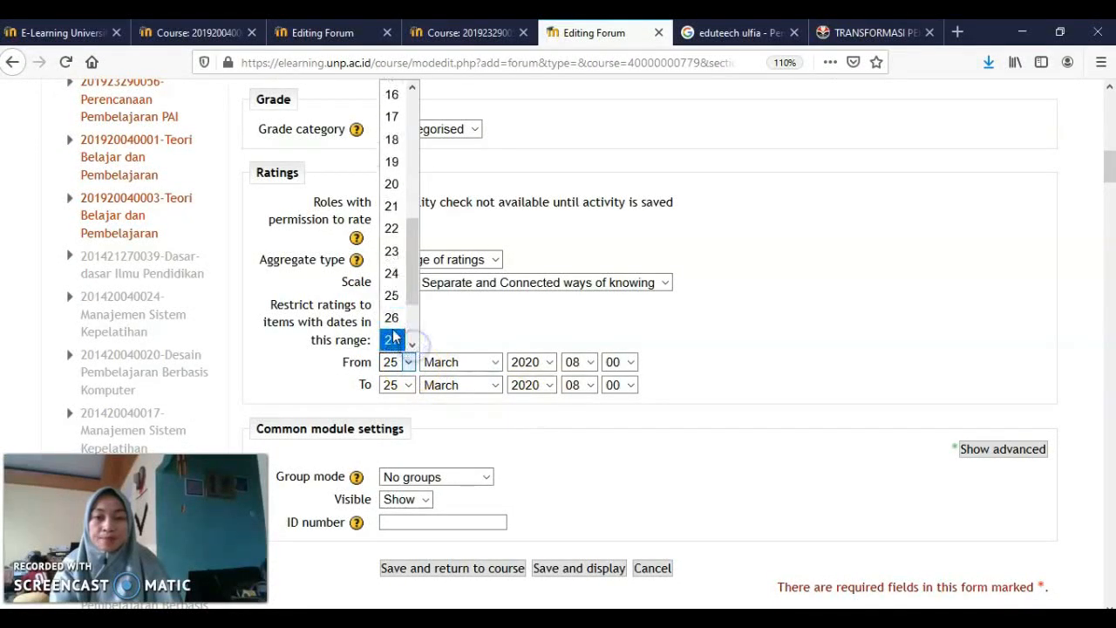
pyautogui.click(391, 320)
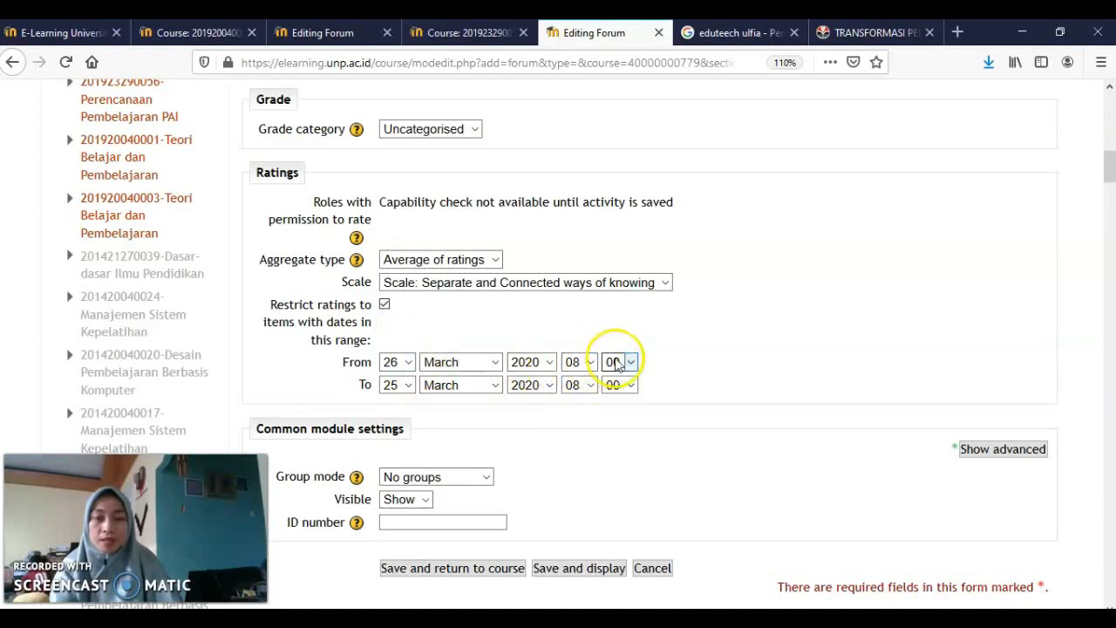
# - Set the end of the rating date range to 2 April 2020 and save the forum, returning to the course
pyautogui.click(410, 385)
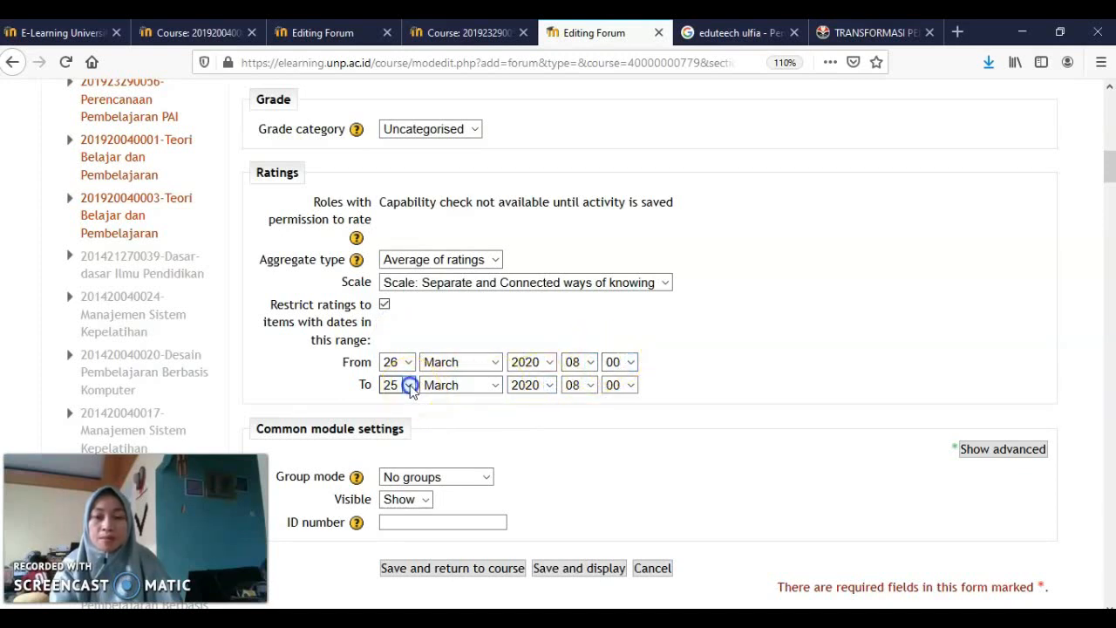
pyautogui.scroll(4, 416, 365)
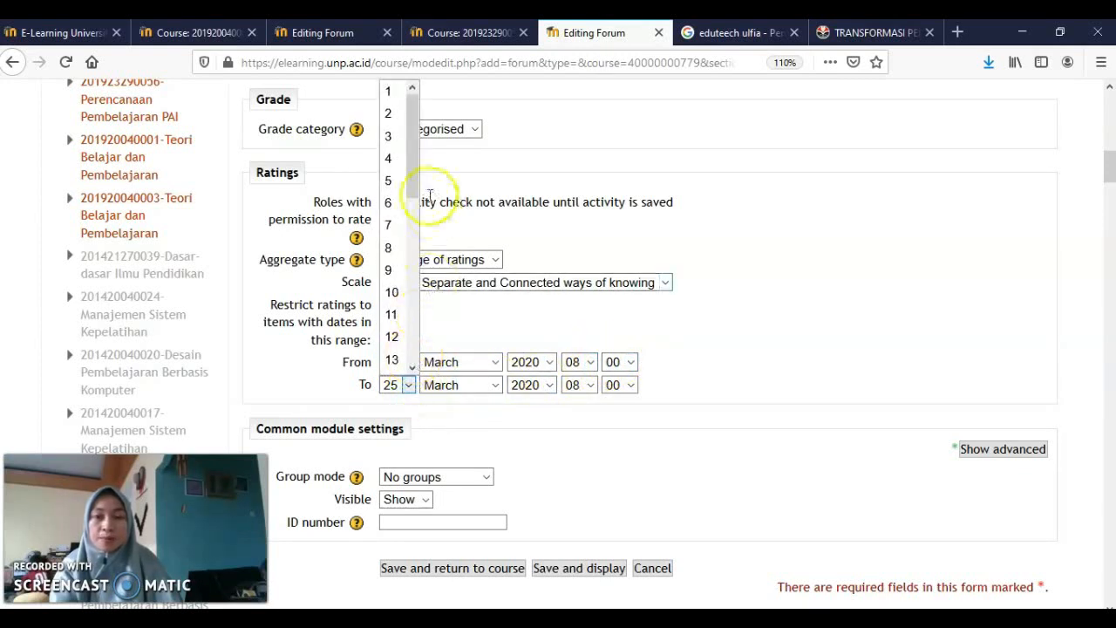
pyautogui.click(390, 114)
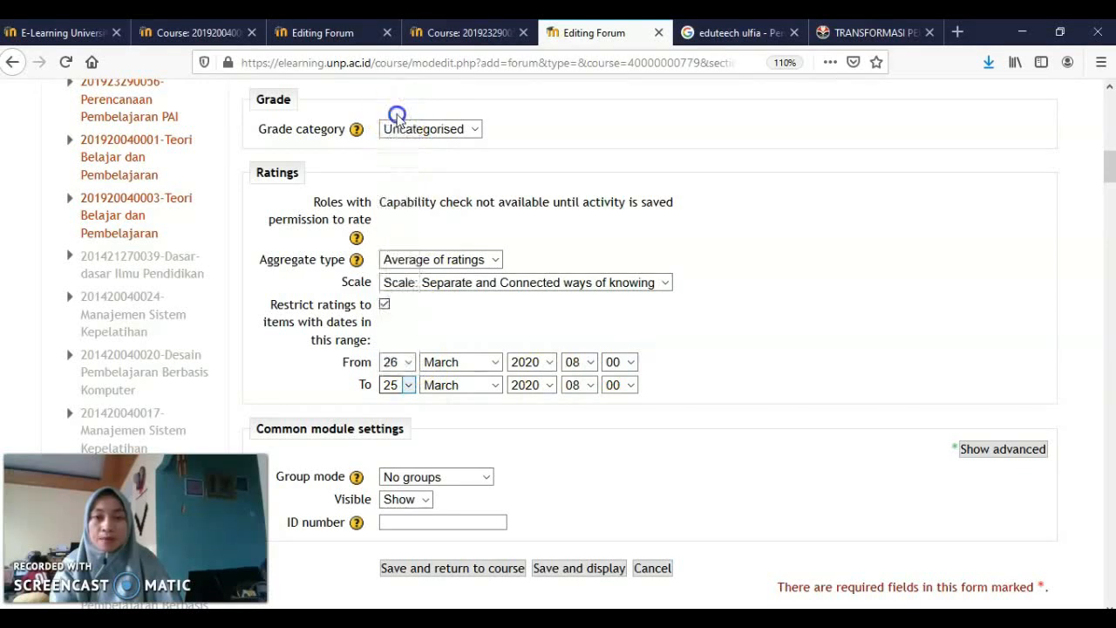
pyautogui.click(491, 386)
pyautogui.click(444, 190)
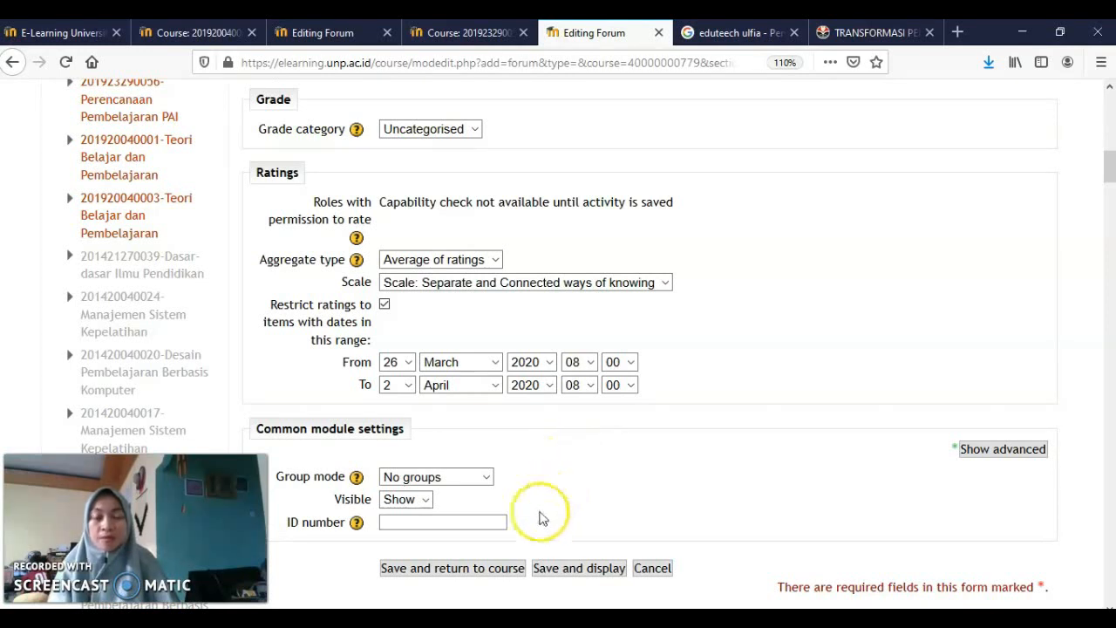
pyautogui.click(500, 575)
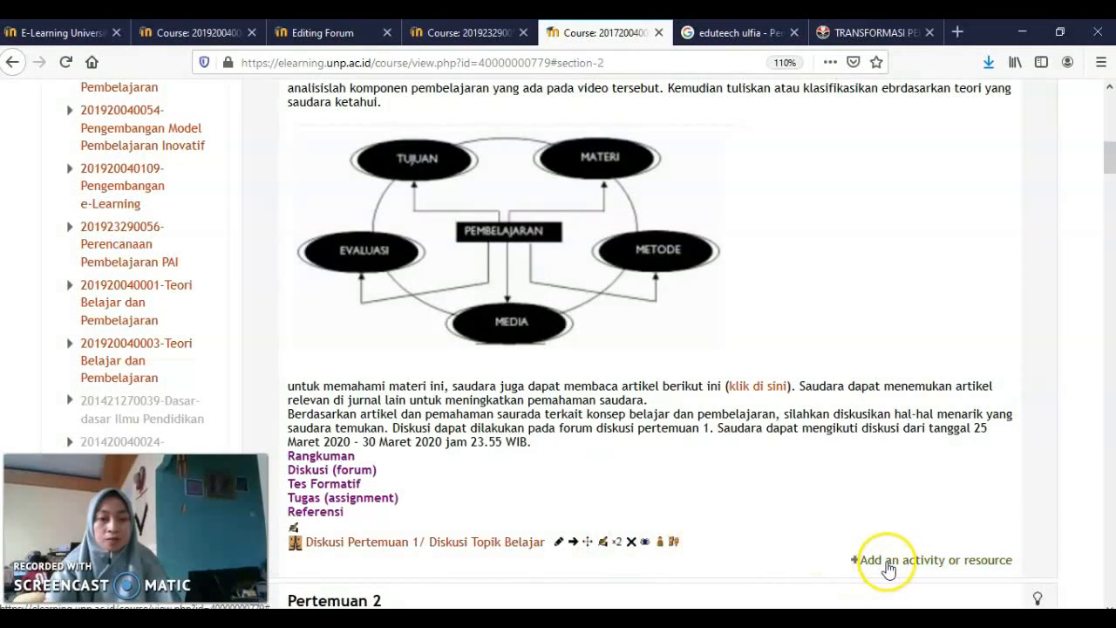
# - Add a Chat activity to the Pertemuan 1 section
pyautogui.click(892, 565)
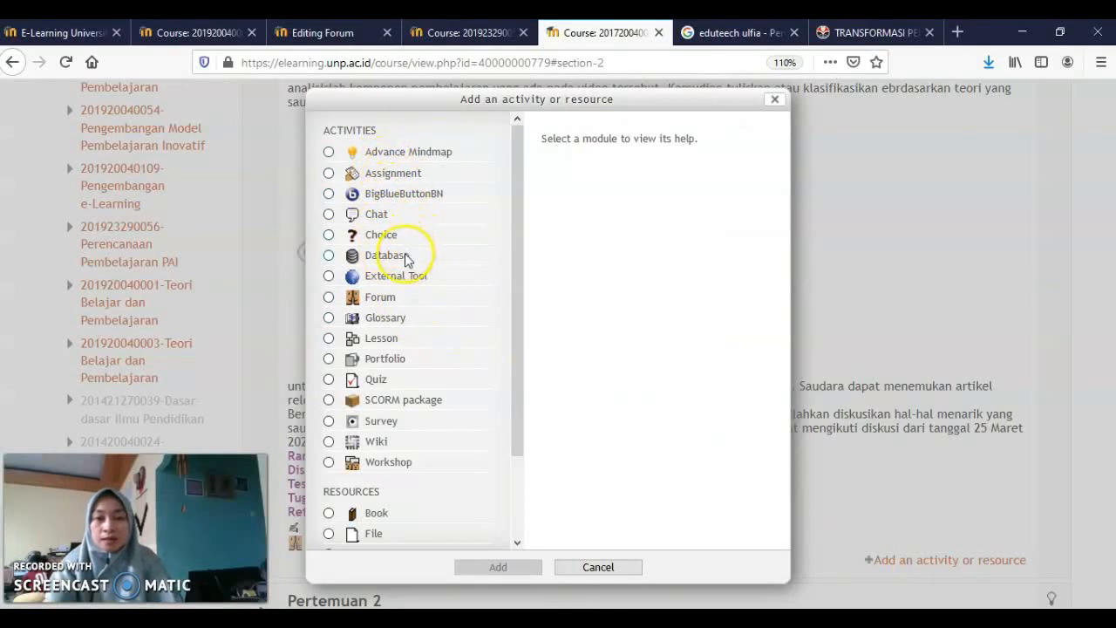
pyautogui.click(401, 300)
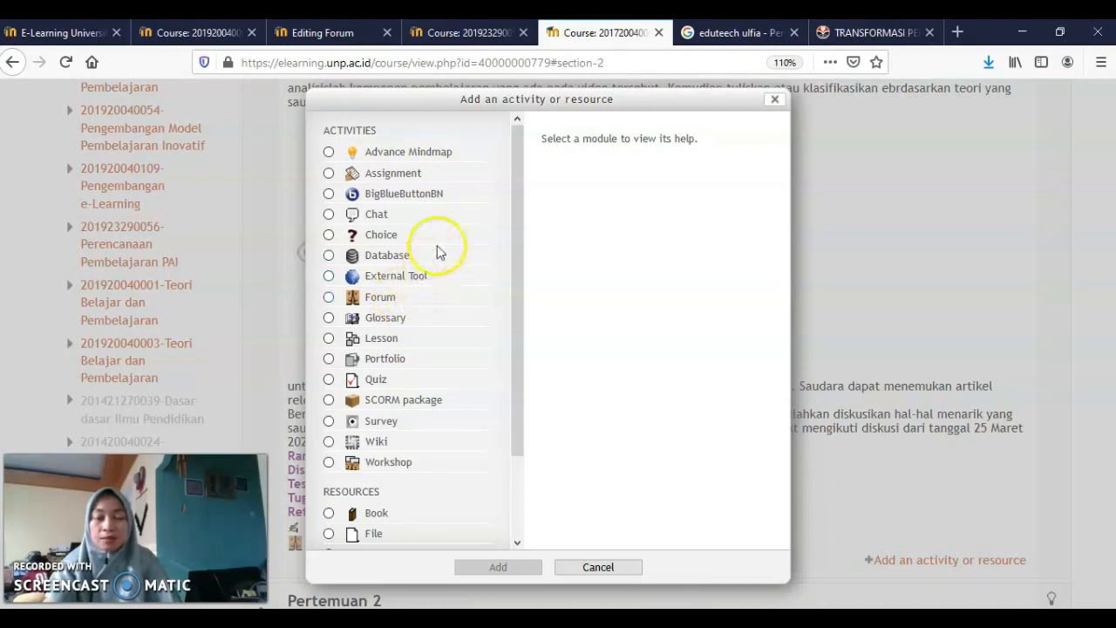
pyautogui.click(390, 221)
pyautogui.click(490, 569)
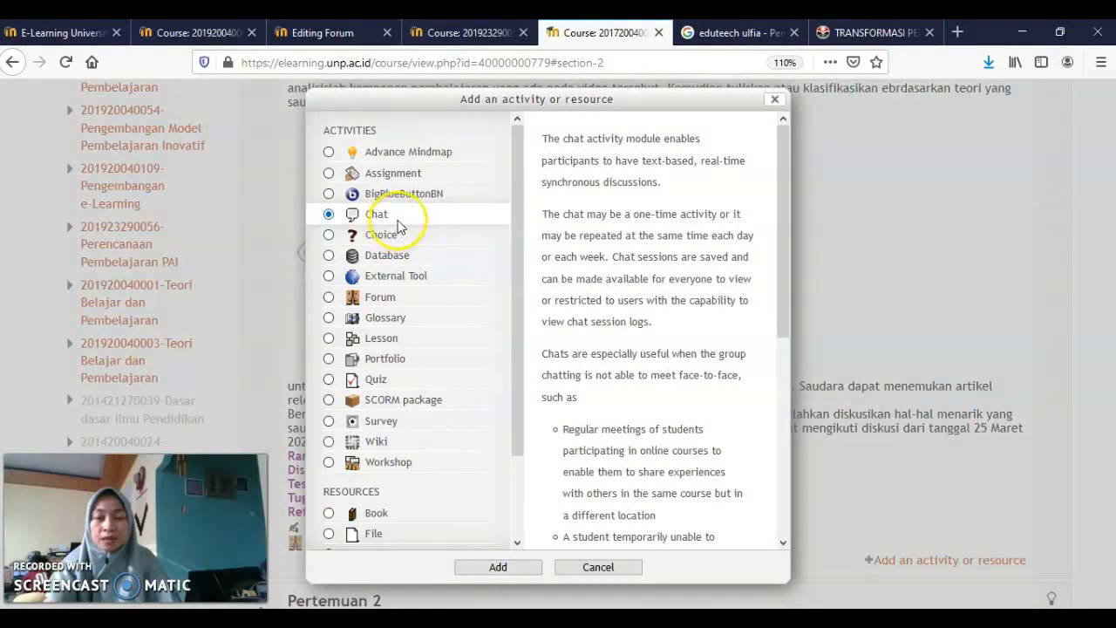
pyautogui.click(488, 568)
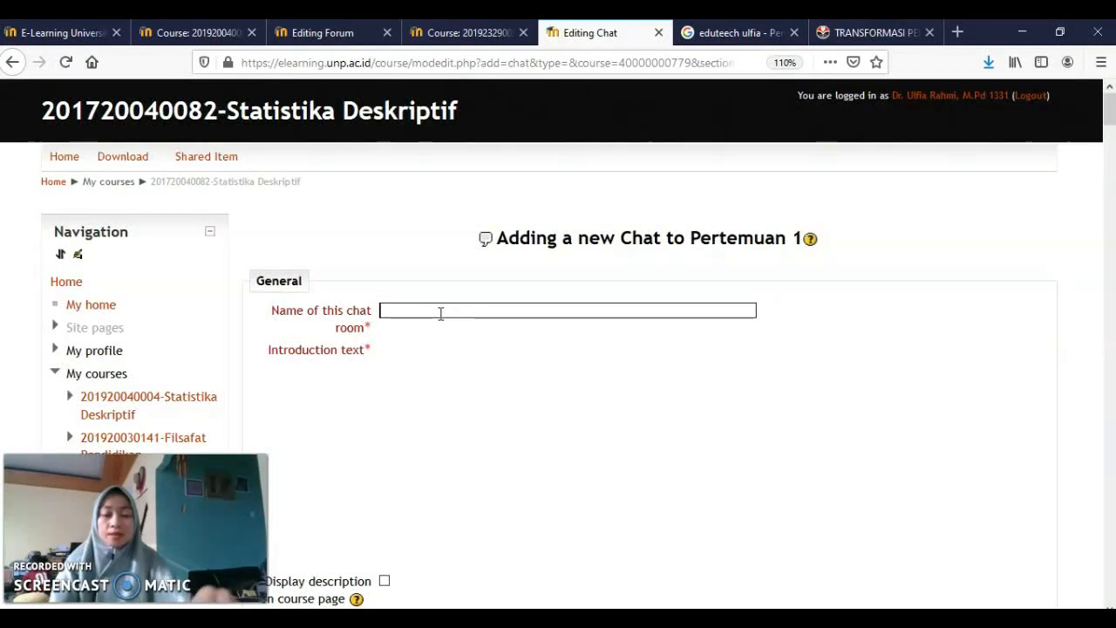
# - Name the chat room "Diskusi Pertemuan 1 (07.00-09.40)"
pyautogui.write('Diskusi Pertemuan')
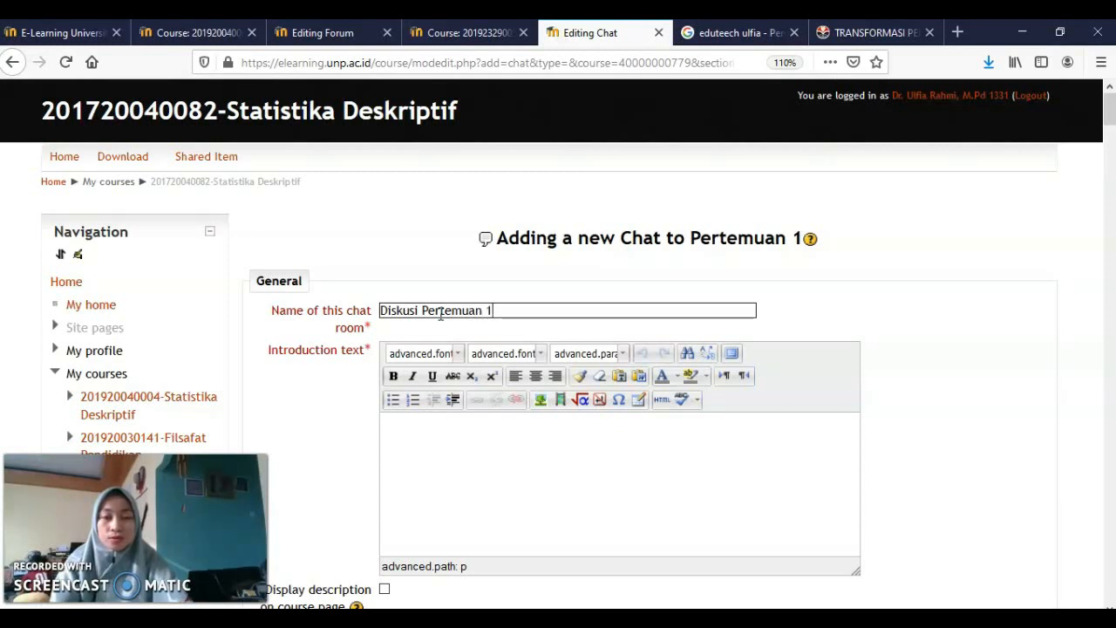
pyautogui.write('1  (')
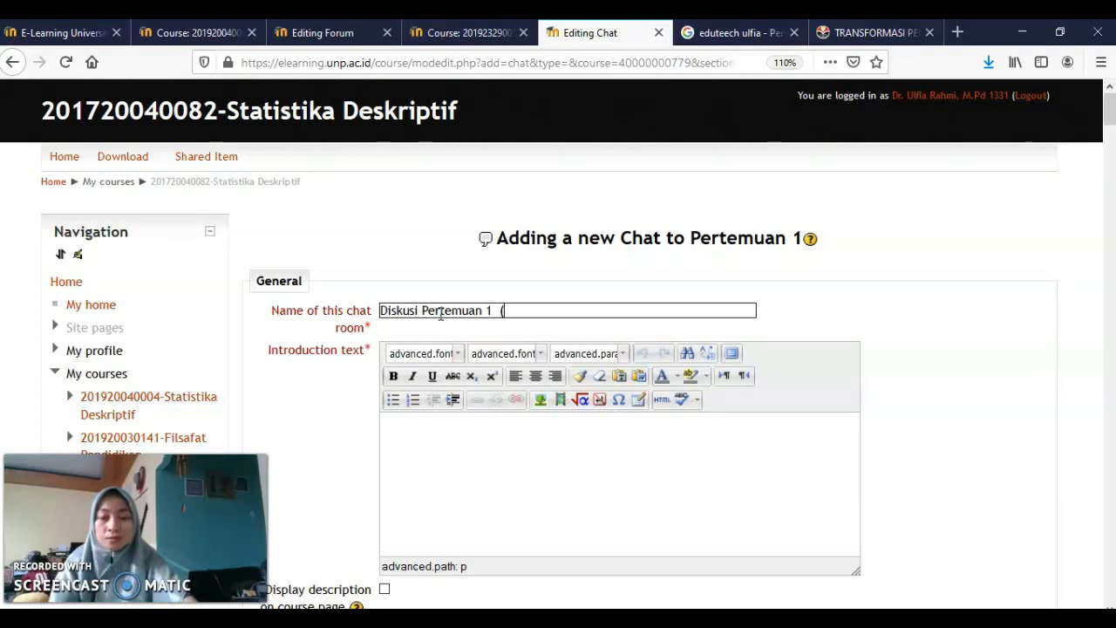
pyautogui.write('0)7.00-')
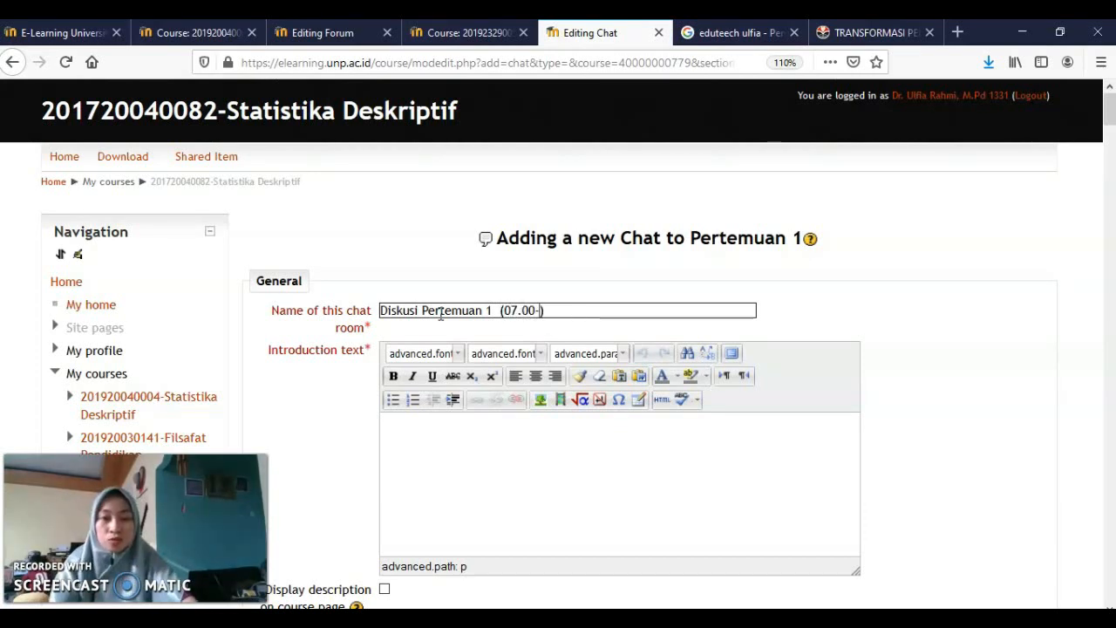
pyautogui.write('09.40')
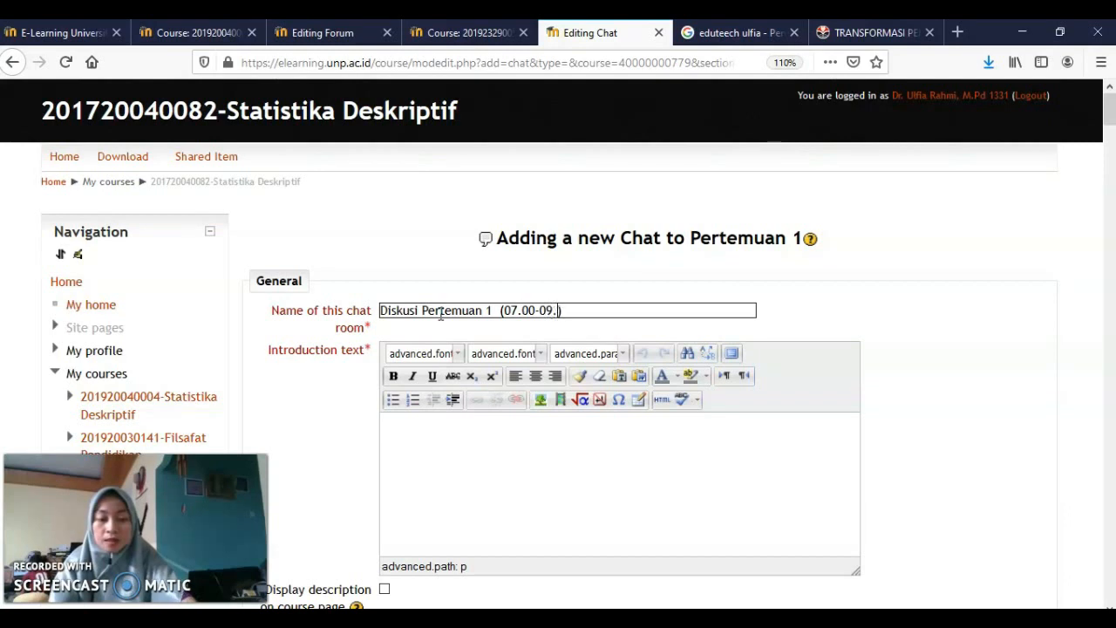
# - Enter "diskusi akan berlangsung selama 3 SKS dari jam 07.00 - 09.40" as the chat room's introduction text
pyautogui.click(423, 497)
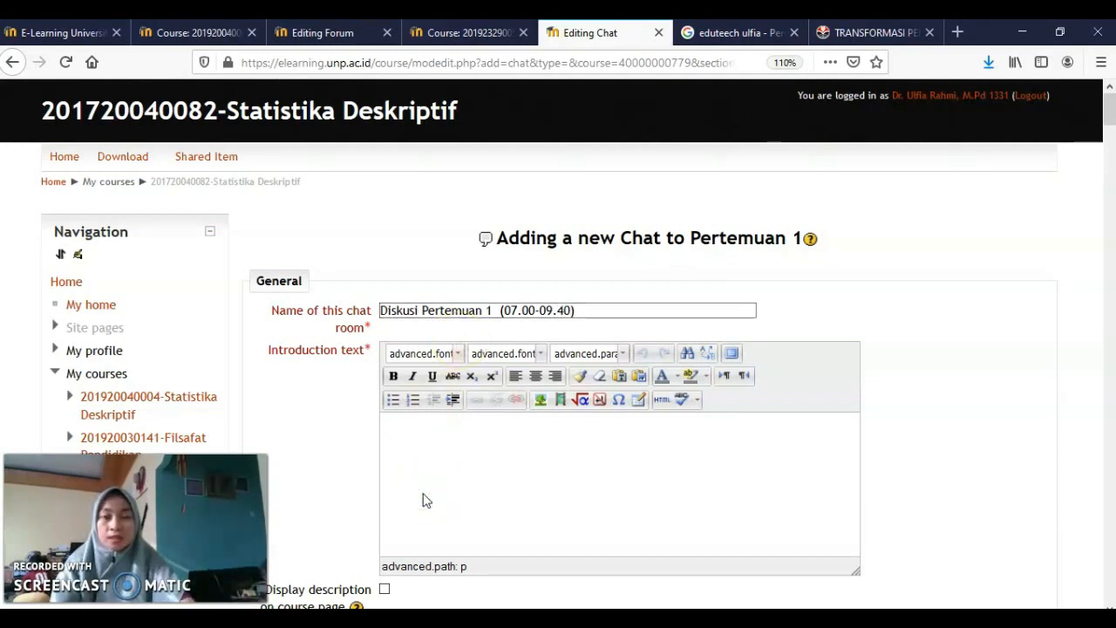
pyautogui.write('bah')
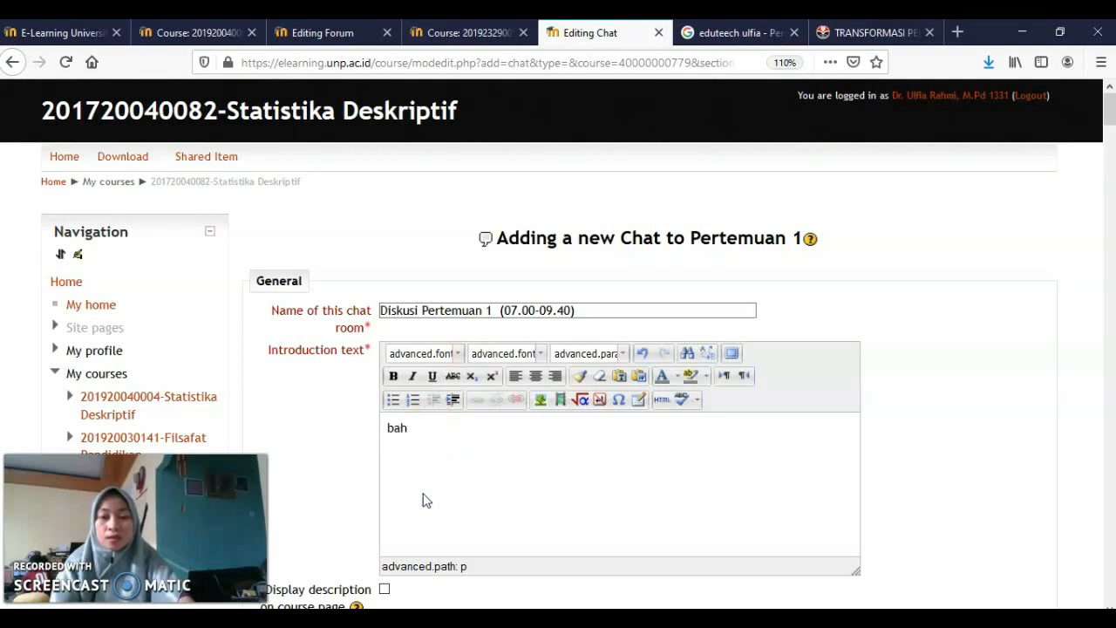
pyautogui.press('BackSpace')
pyautogui.press('BackSpace')
pyautogui.press('BackSpace')
pyautogui.write('dis')
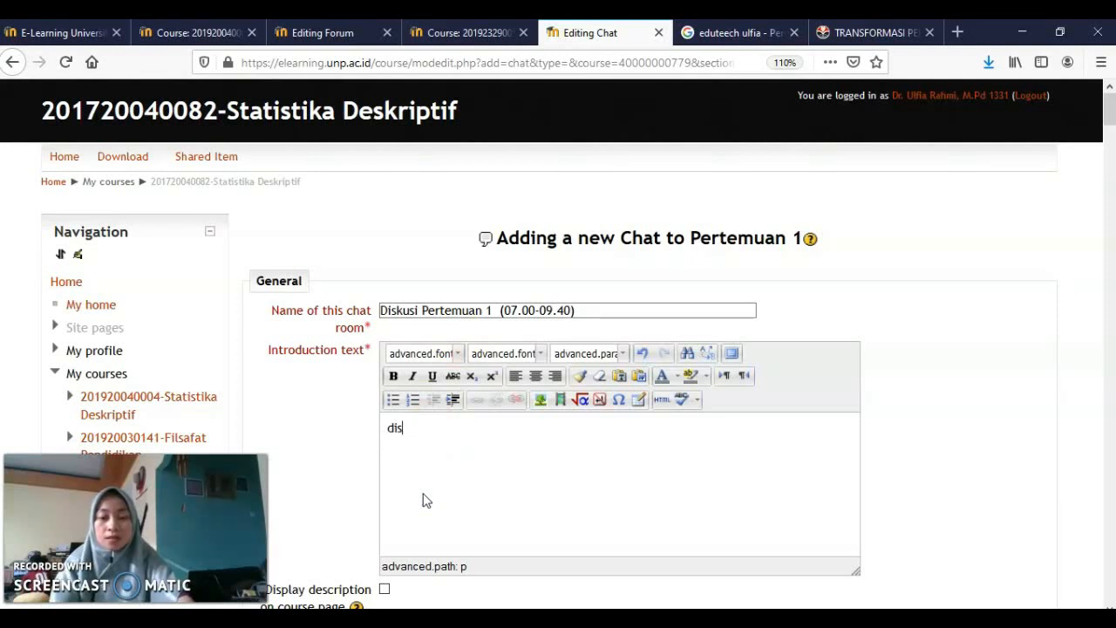
pyautogui.write('kusi akan berlang')
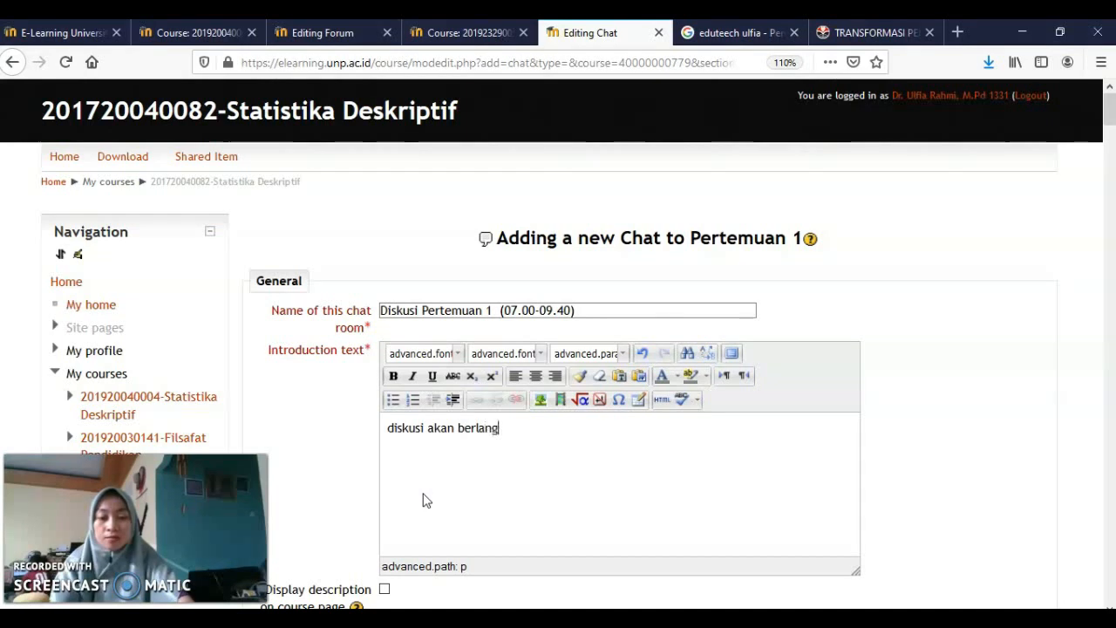
pyautogui.write('sung selama 3')
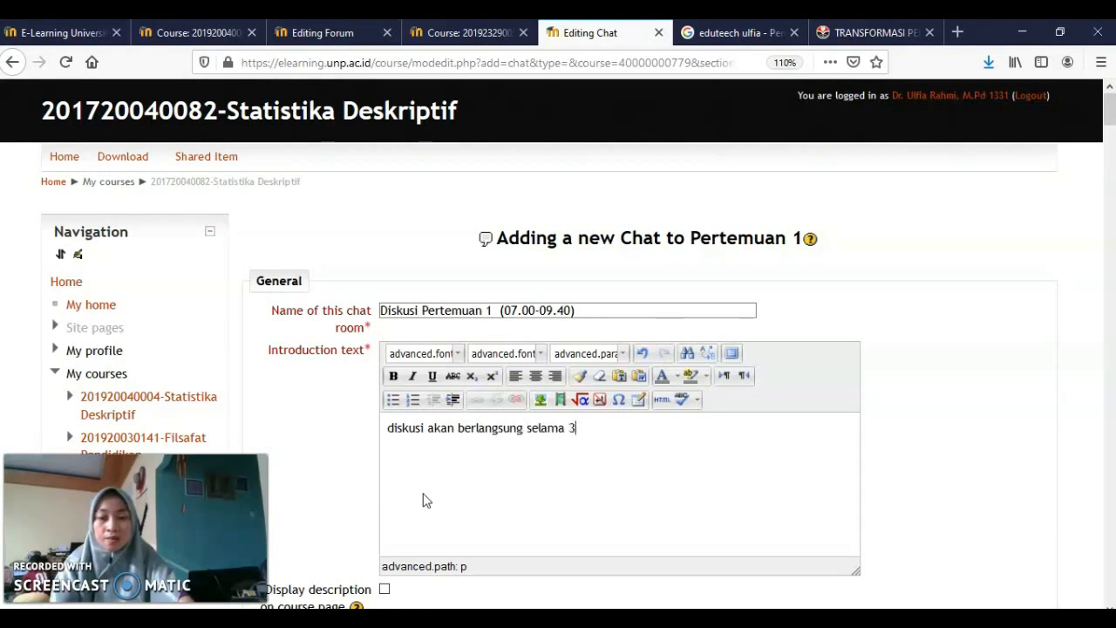
pyautogui.write(' SKS dari ja')
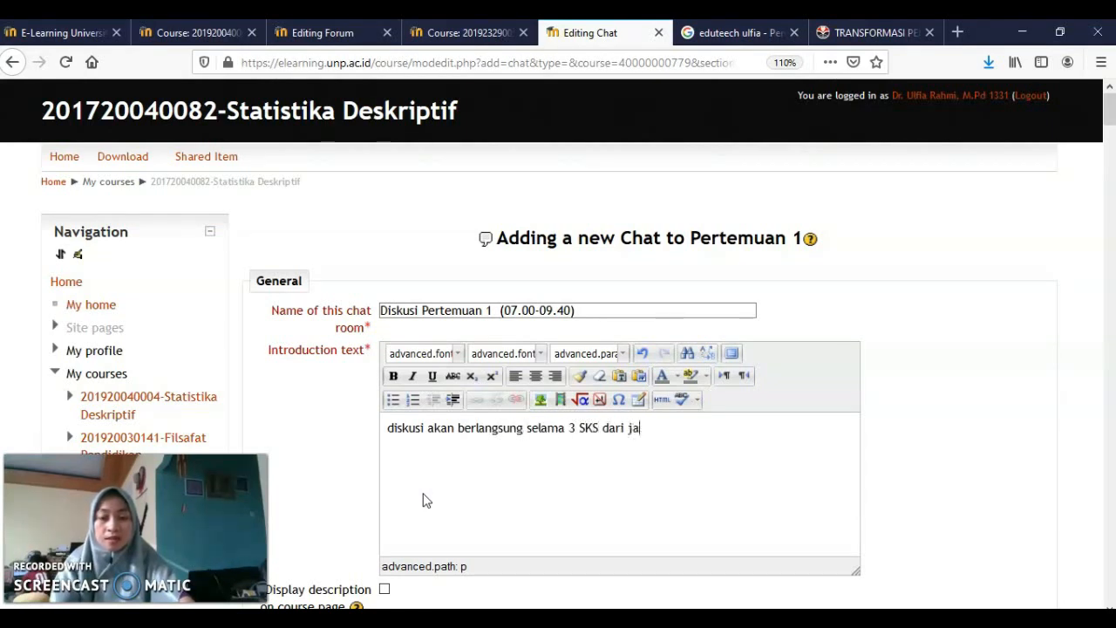
pyautogui.write('m 07.00')
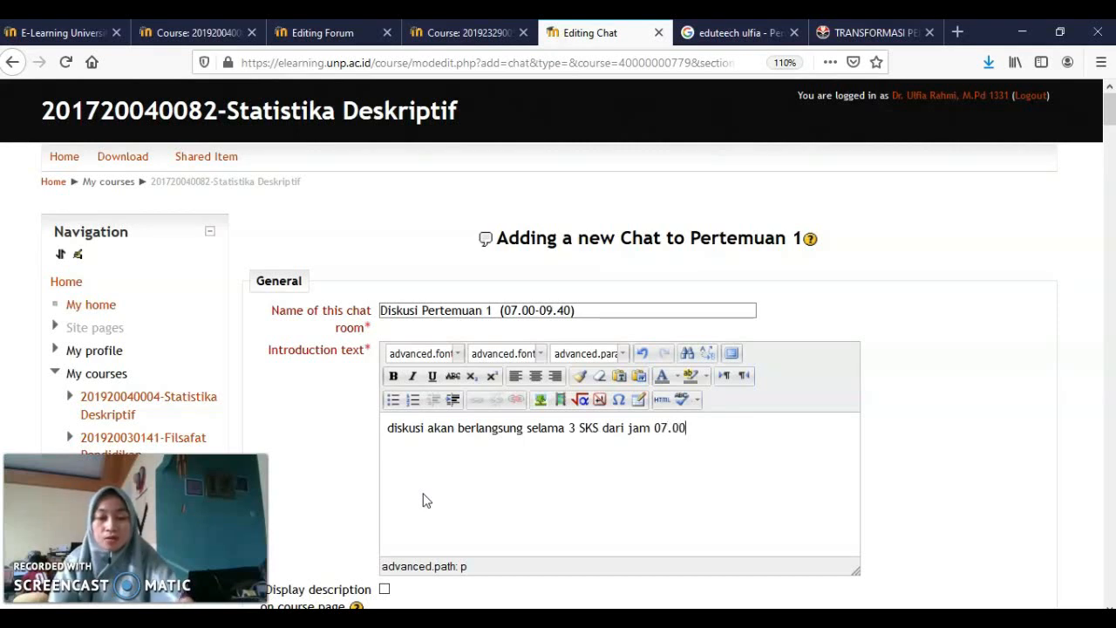
pyautogui.write(' - 09.40')
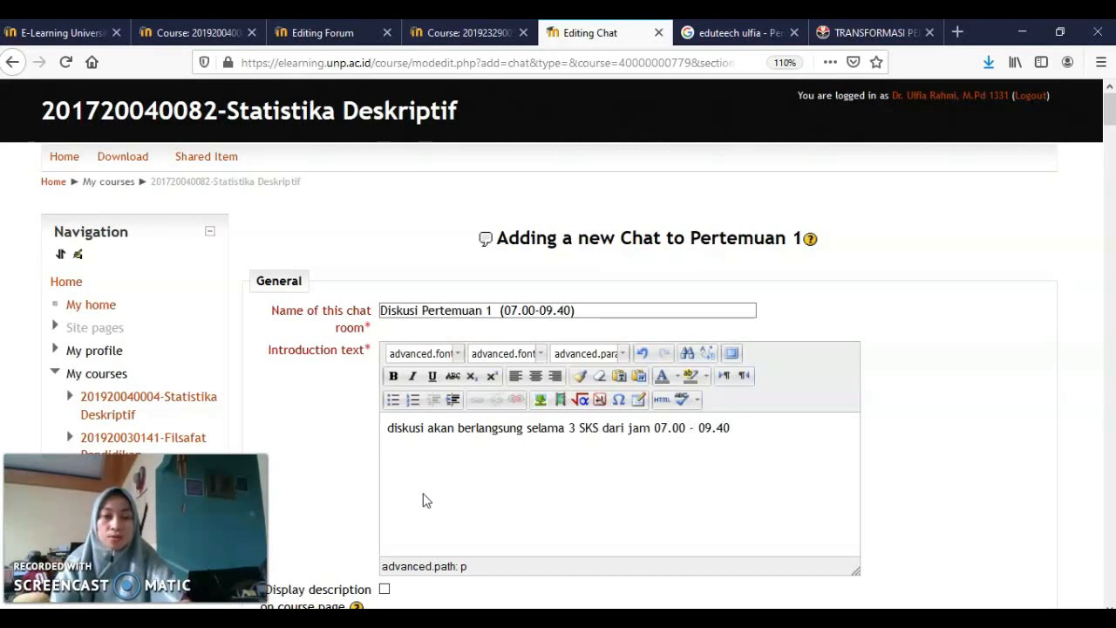
# - Set the next chat time to 26 March 2020 at 07:00
pyautogui.scroll(-4, 424, 498)
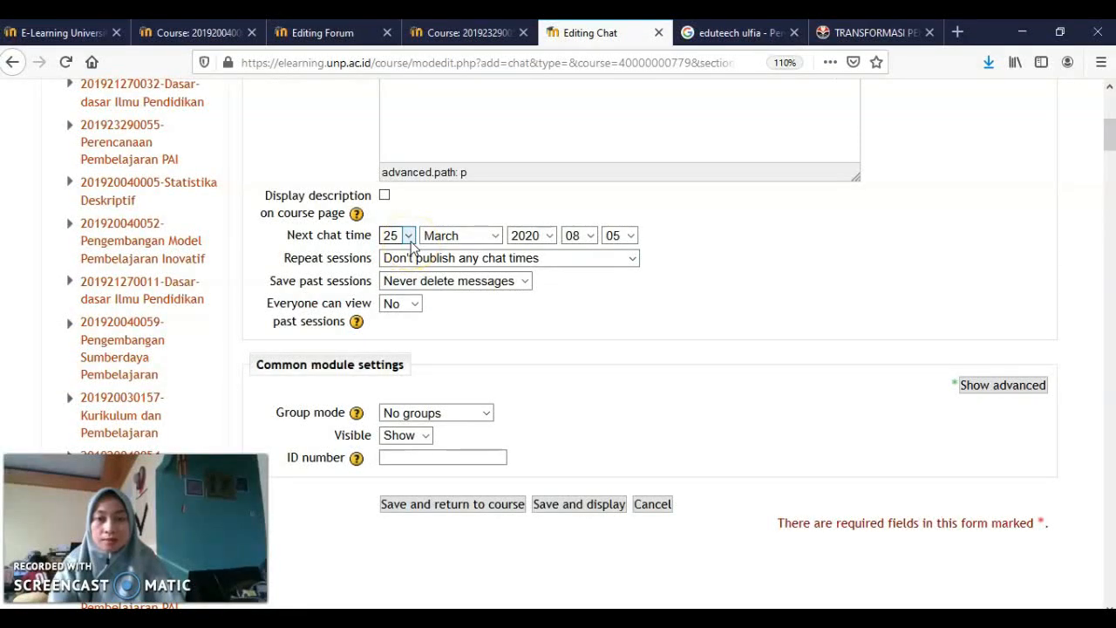
pyautogui.click(415, 258)
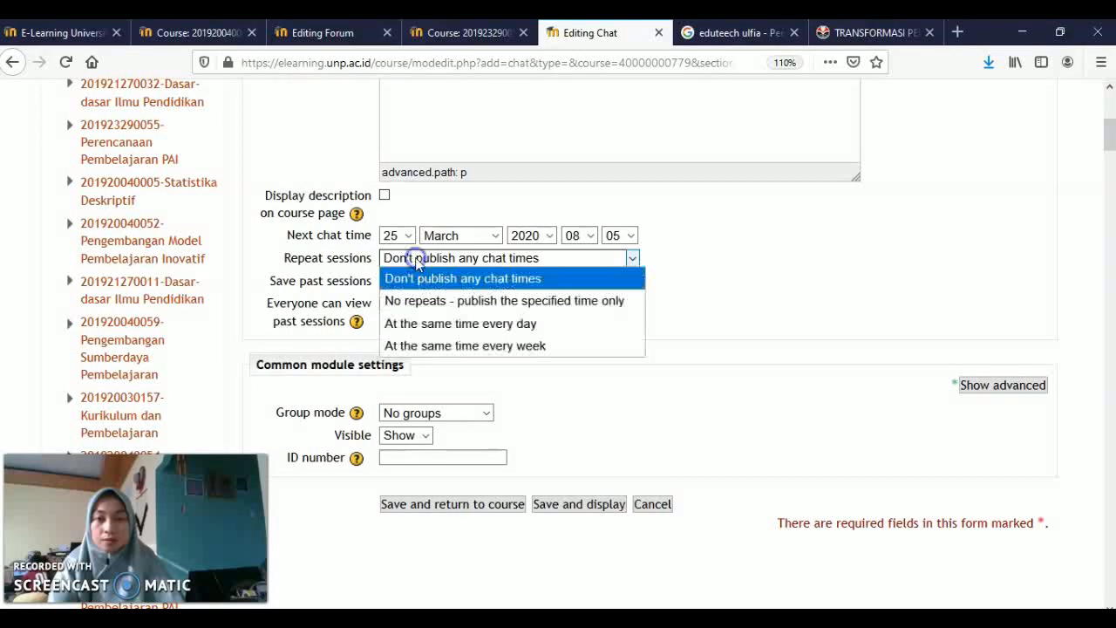
pyautogui.scroll(2, 415, 258)
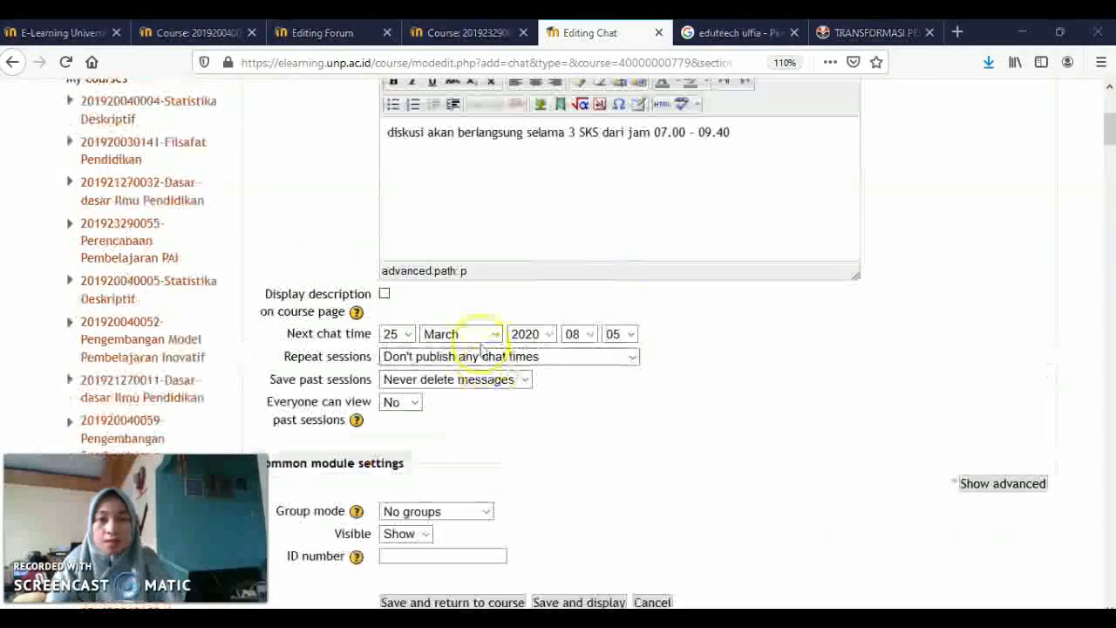
pyautogui.click(409, 335)
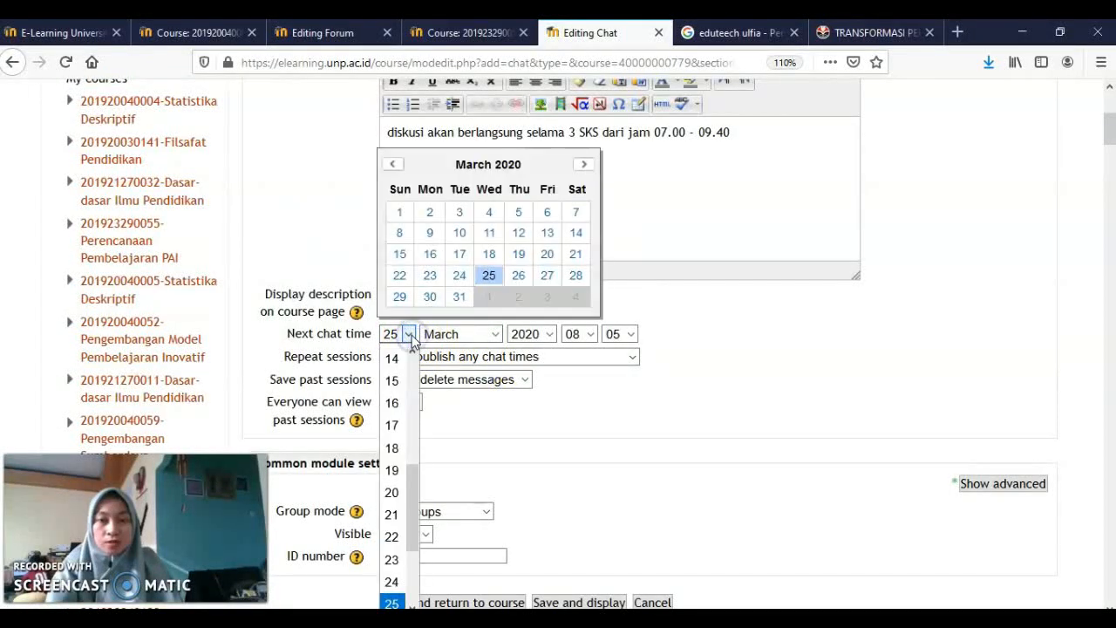
pyautogui.click(519, 277)
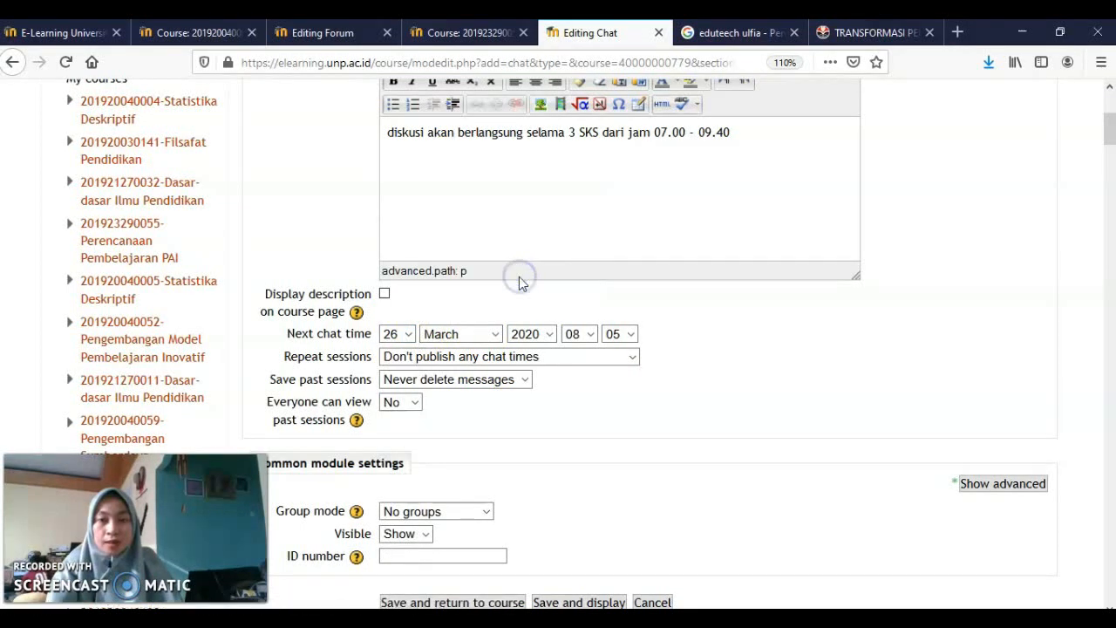
pyautogui.click(587, 337)
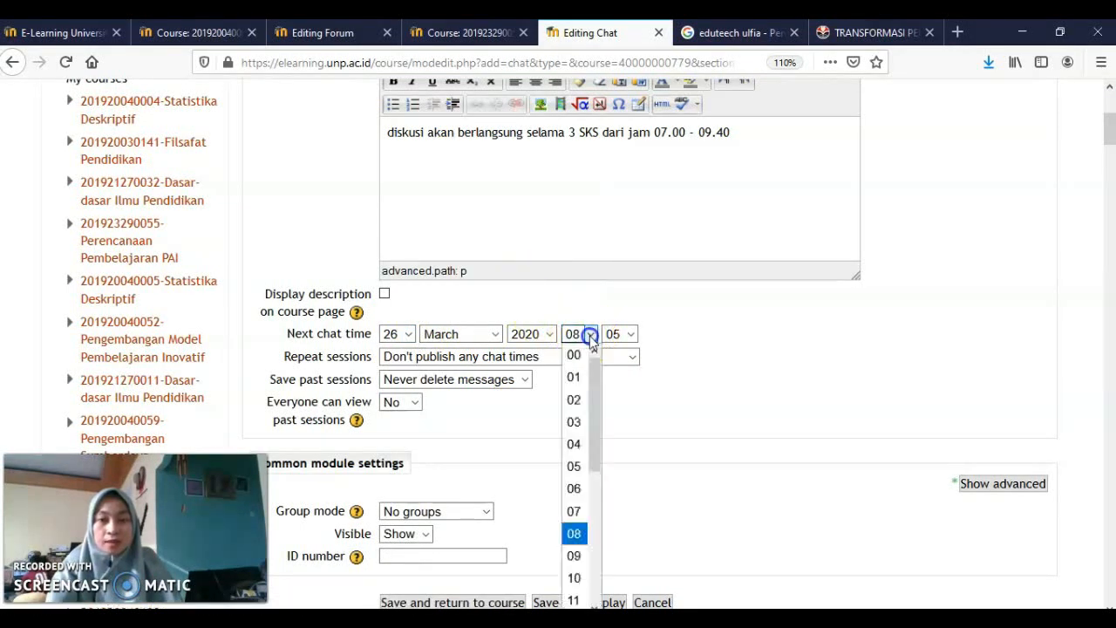
pyautogui.click(574, 511)
pyautogui.click(631, 334)
pyautogui.click(614, 356)
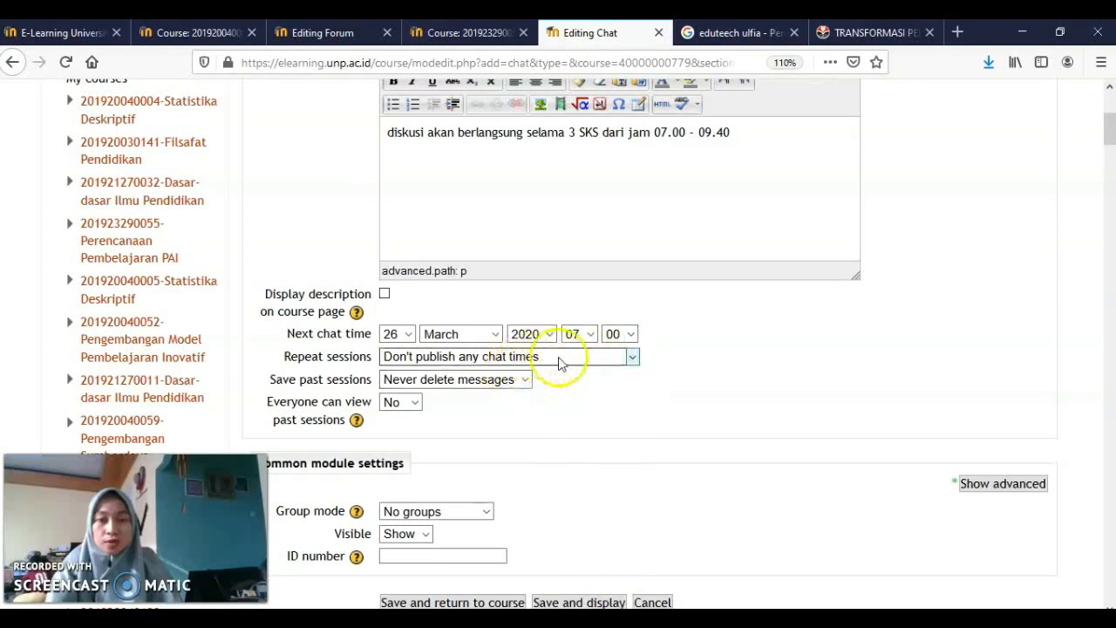
# - Repeat the chat sessions at the same time every day and save past sessions for 2 days
pyautogui.click(575, 360)
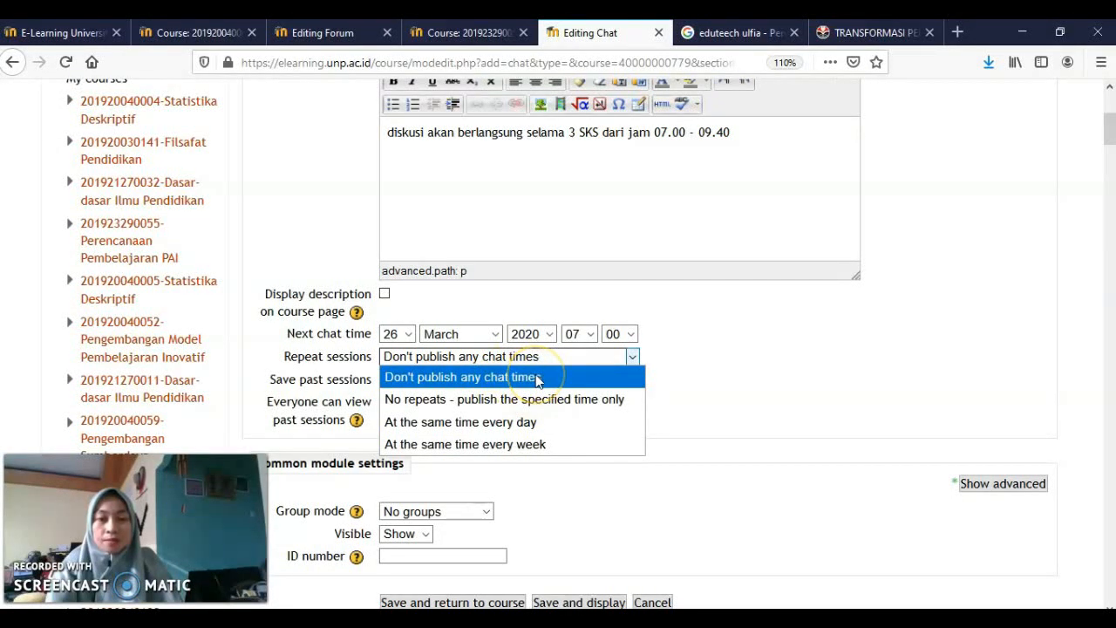
pyautogui.click(427, 424)
pyautogui.click(448, 382)
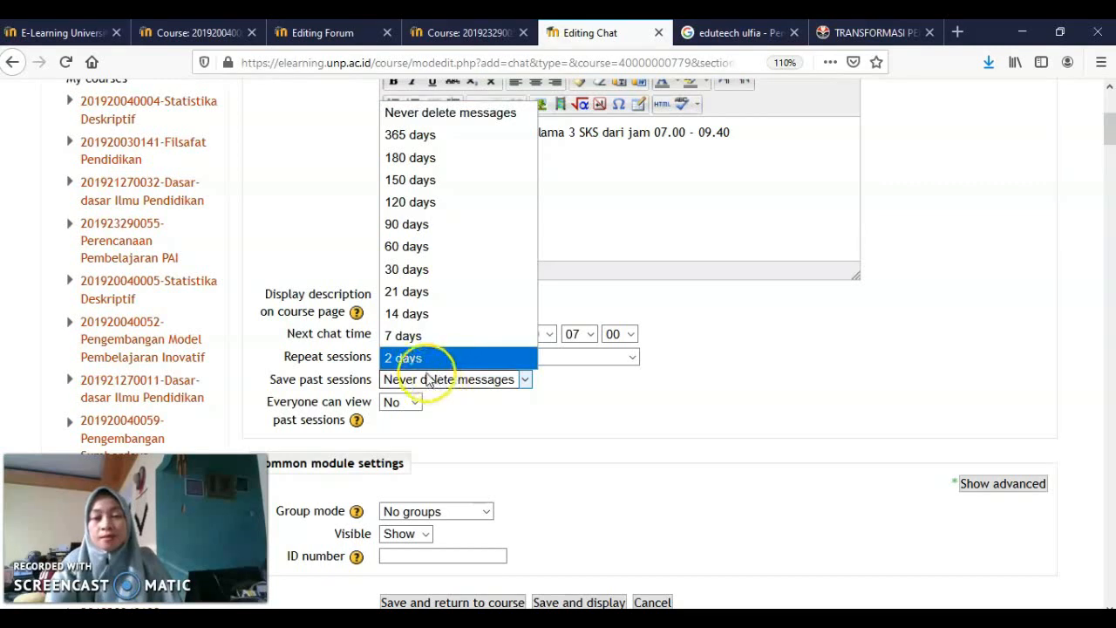
pyautogui.click(416, 358)
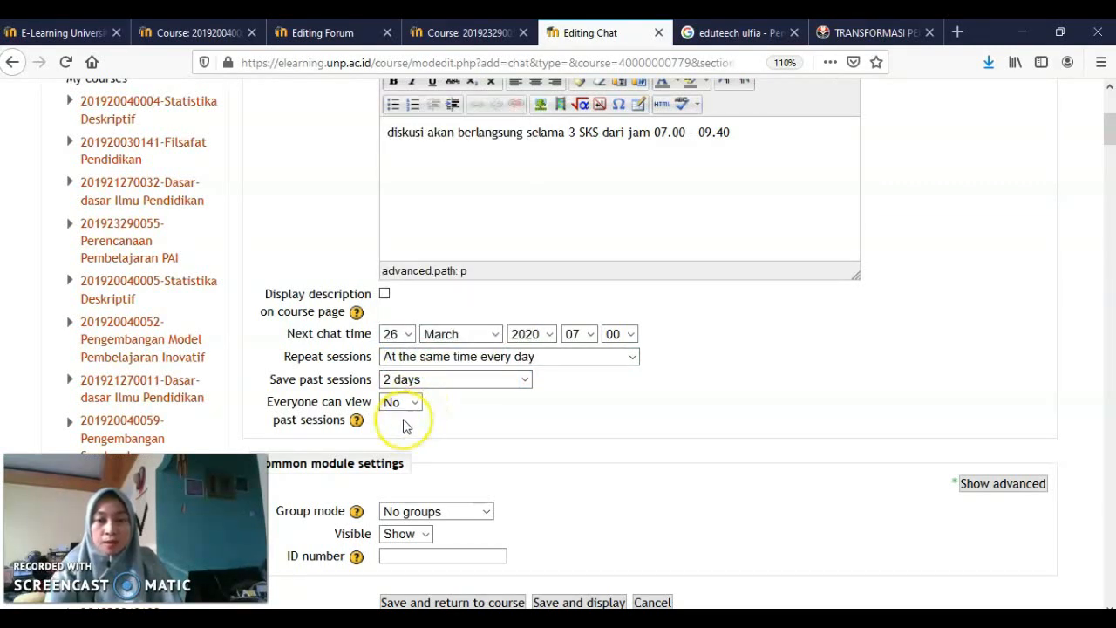
# - Allow everyone to view past sessions and save the chat, returning to the course
pyautogui.click(414, 403)
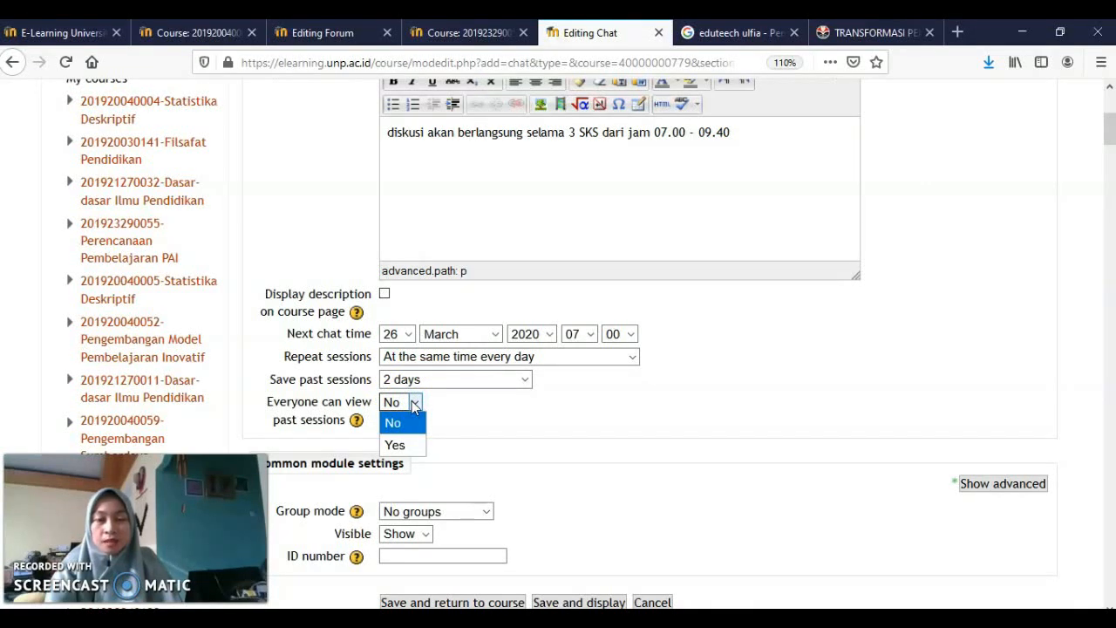
pyautogui.click(401, 444)
pyautogui.scroll(-2, 451, 439)
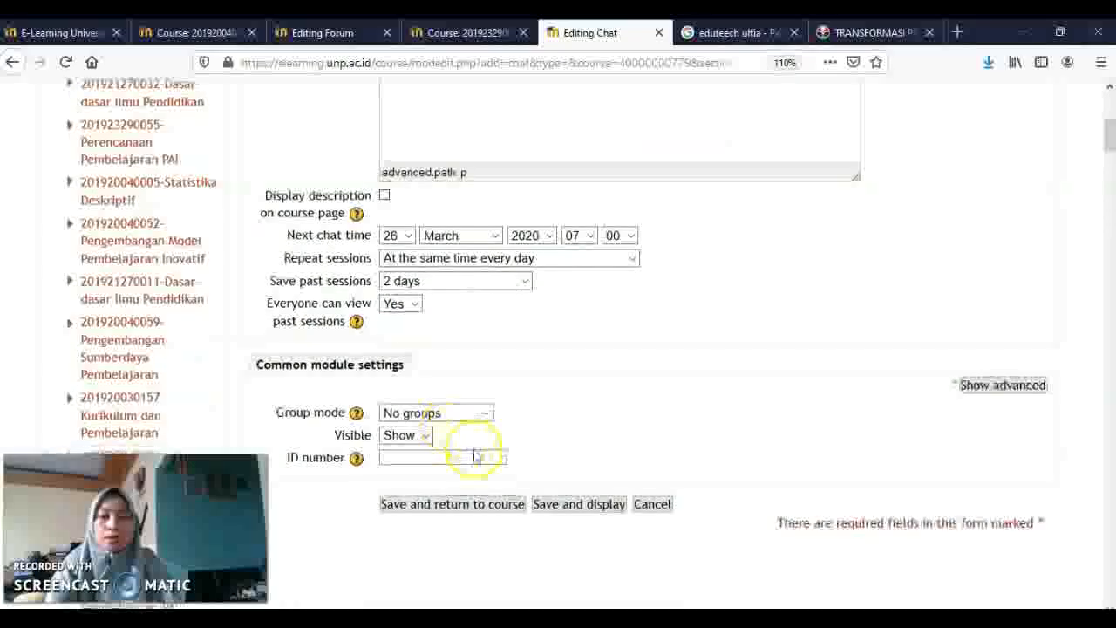
pyautogui.click(442, 513)
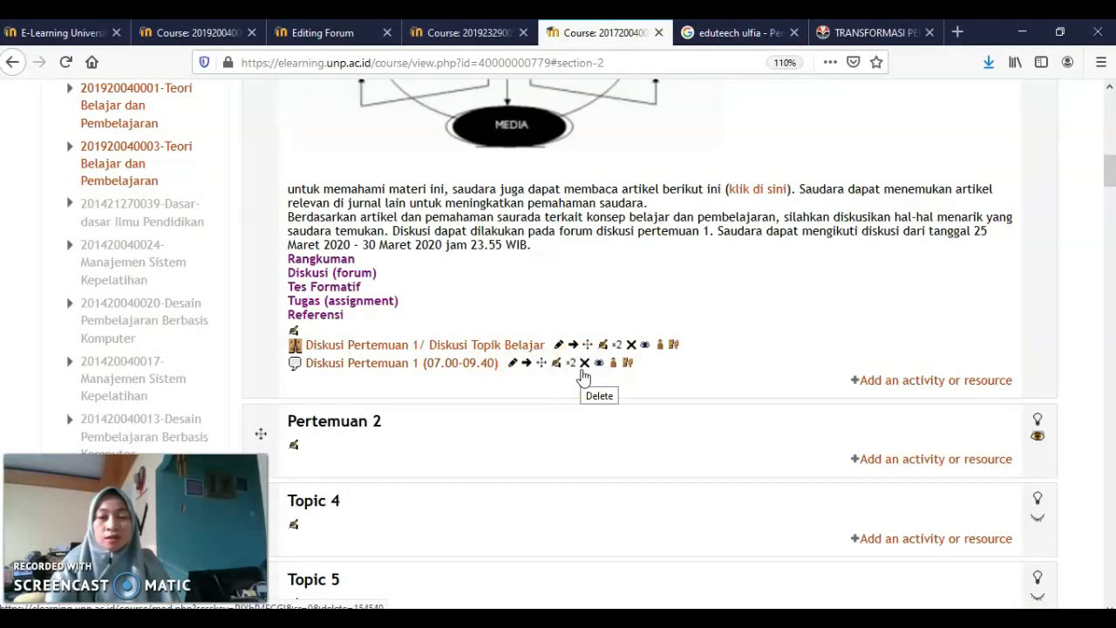
# - Add an Assignment activity to the Pertemuan 1 section
pyautogui.scroll(2, 583, 375)
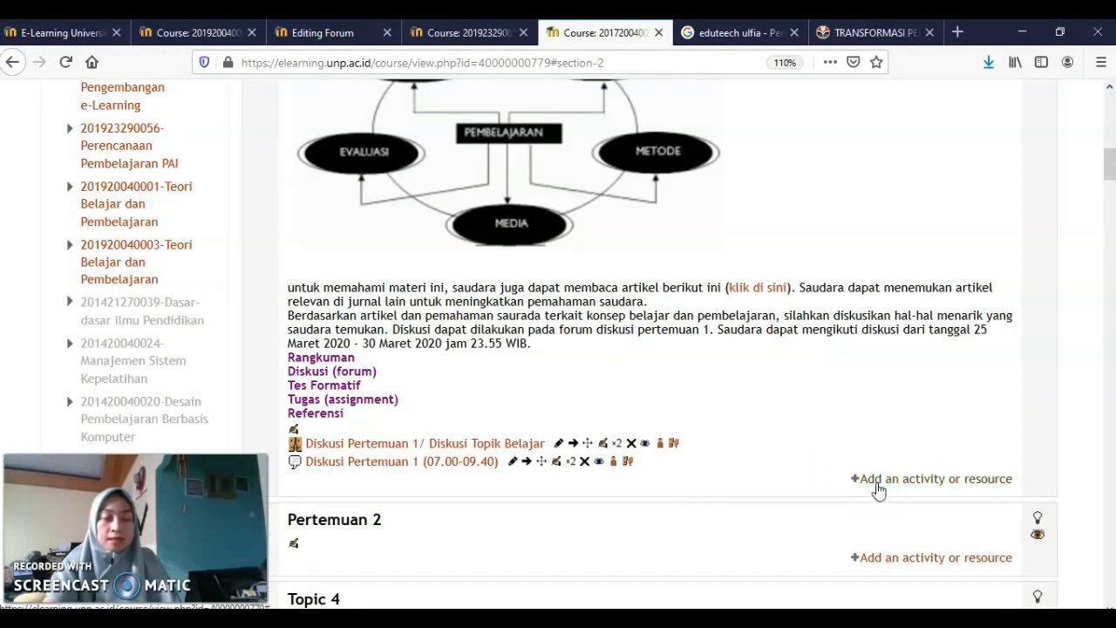
pyautogui.click(919, 479)
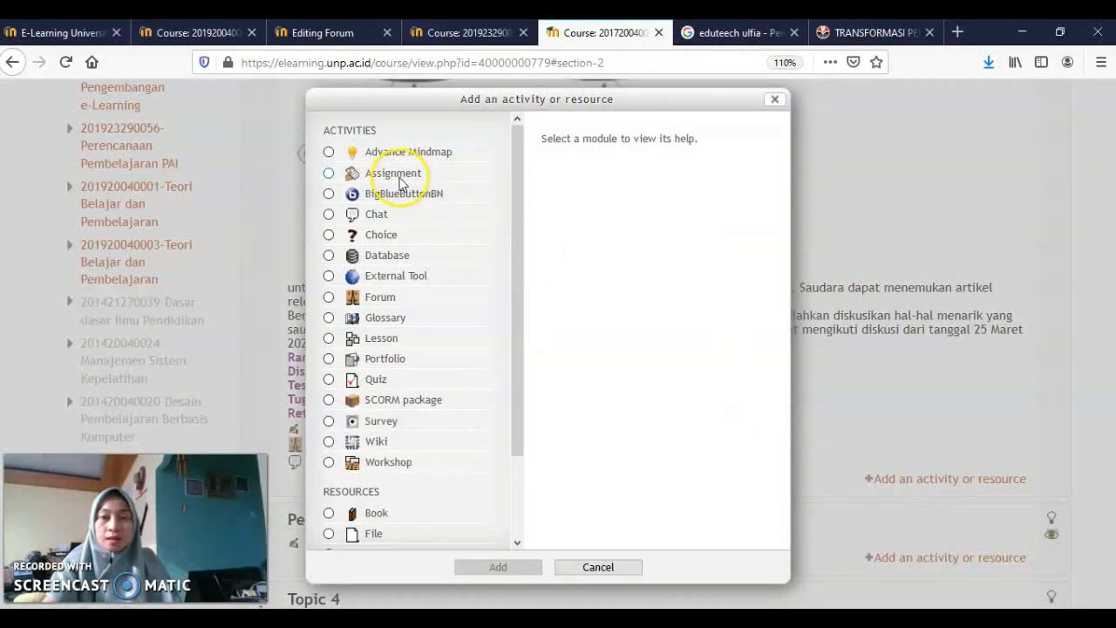
pyautogui.click(399, 179)
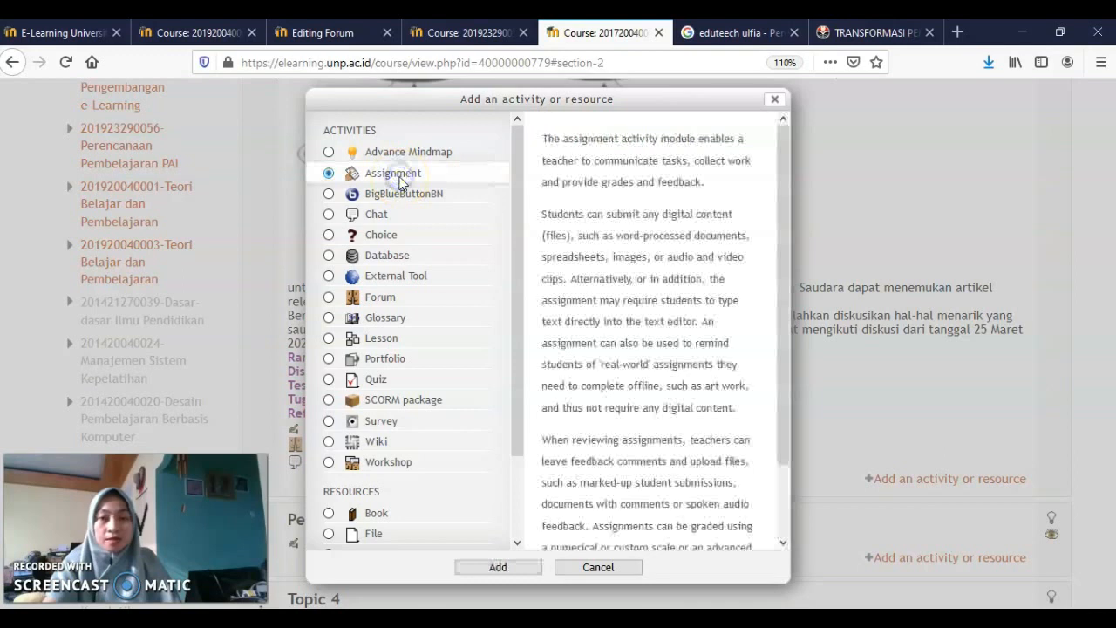
pyautogui.click(498, 567)
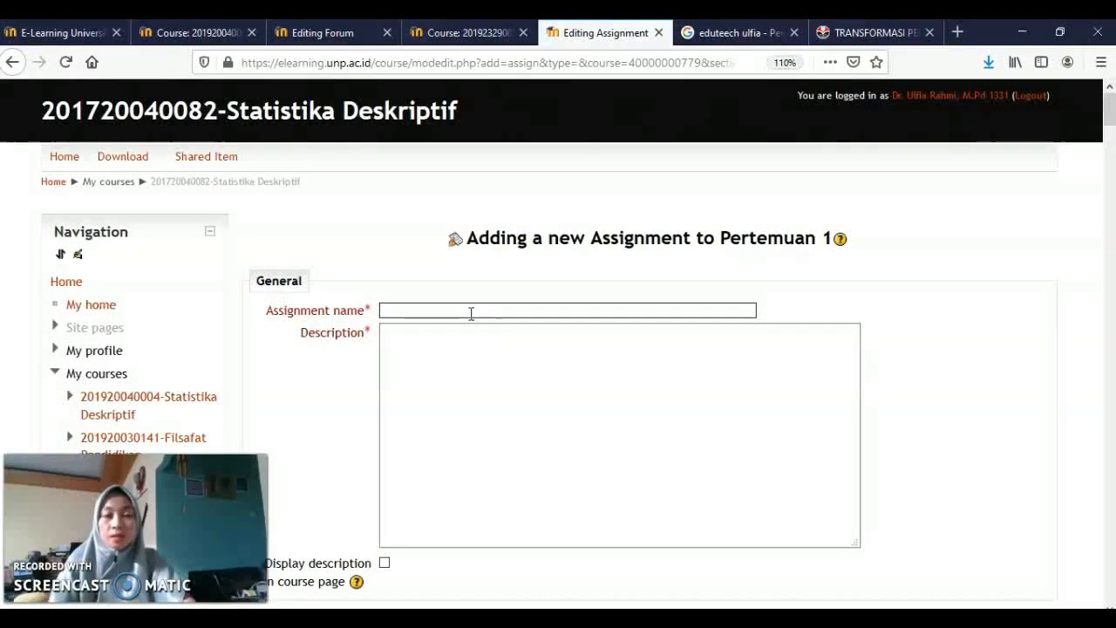
# - Name the assignment "Kesimpulan Pertemuan 1"
pyautogui.click(470, 312)
pyautogui.write('Kesimp')
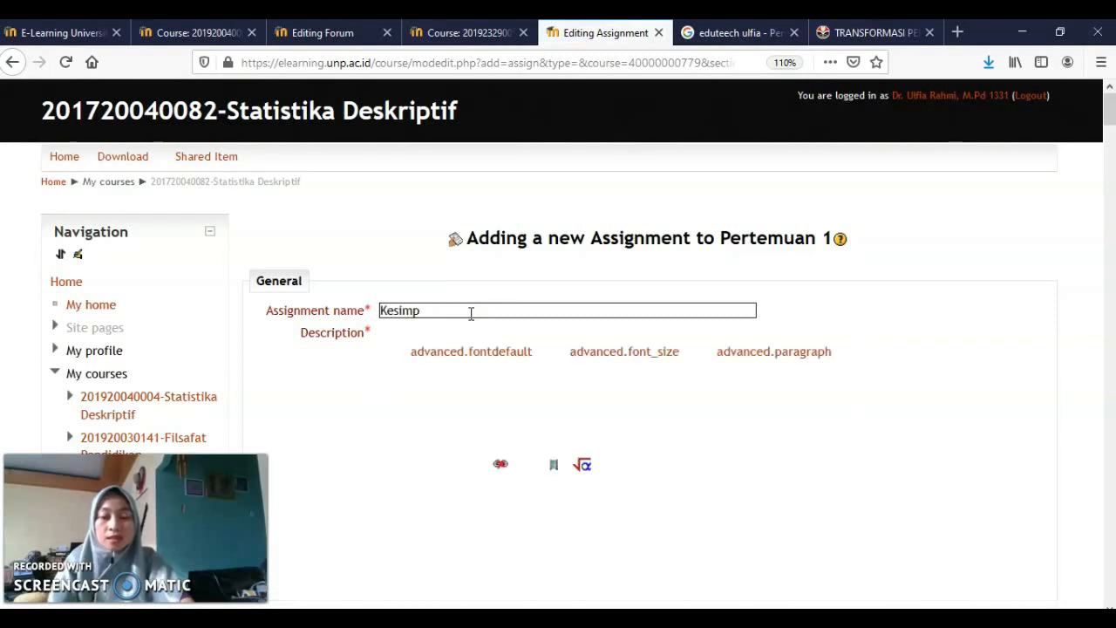
pyautogui.write('ulan Pertemu')
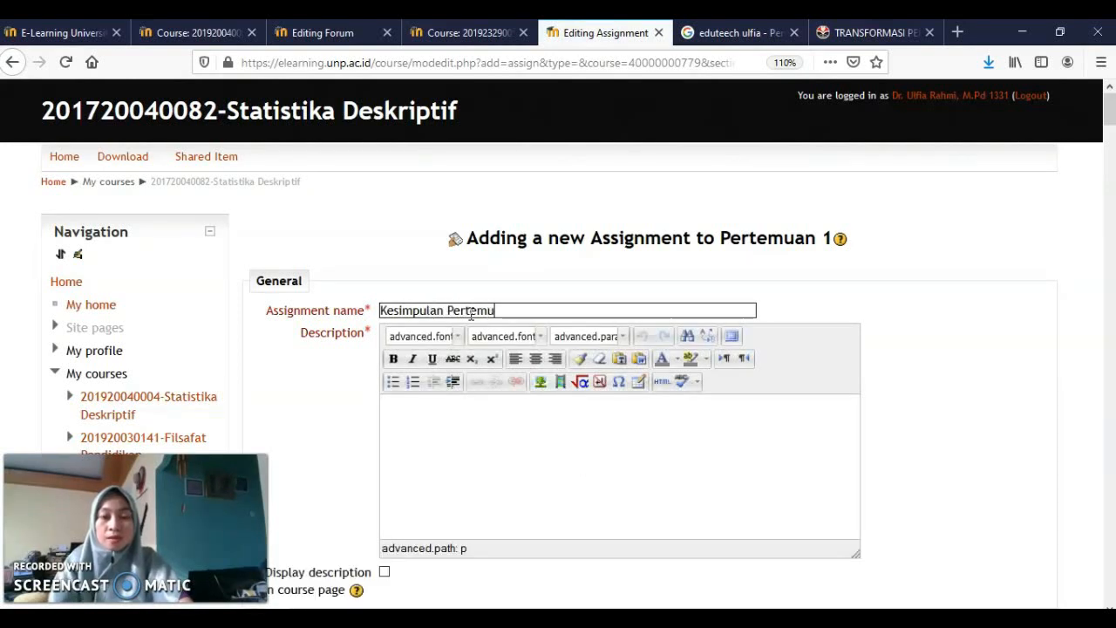
pyautogui.write('an 1')
# - Enter the assignment description "Saudara dapat mengirimkan kesimpulan diskusi di sini sebelum tanggal 2 April 2020 jam 23.55 WIB"
pyautogui.click(439, 488)
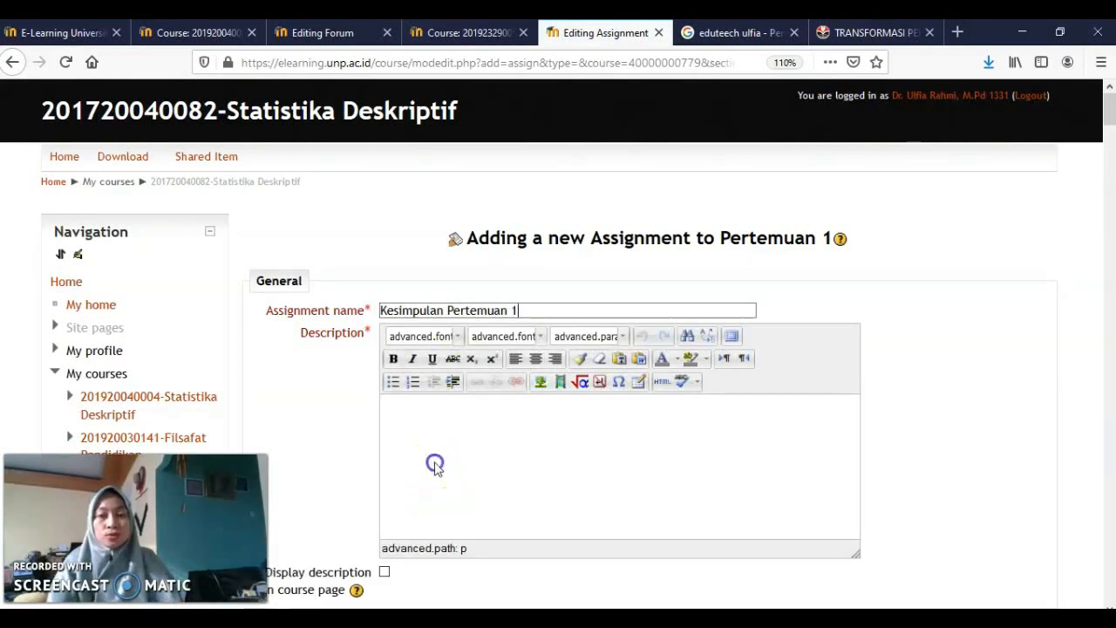
pyautogui.write('Saudara dapat mengirimk')
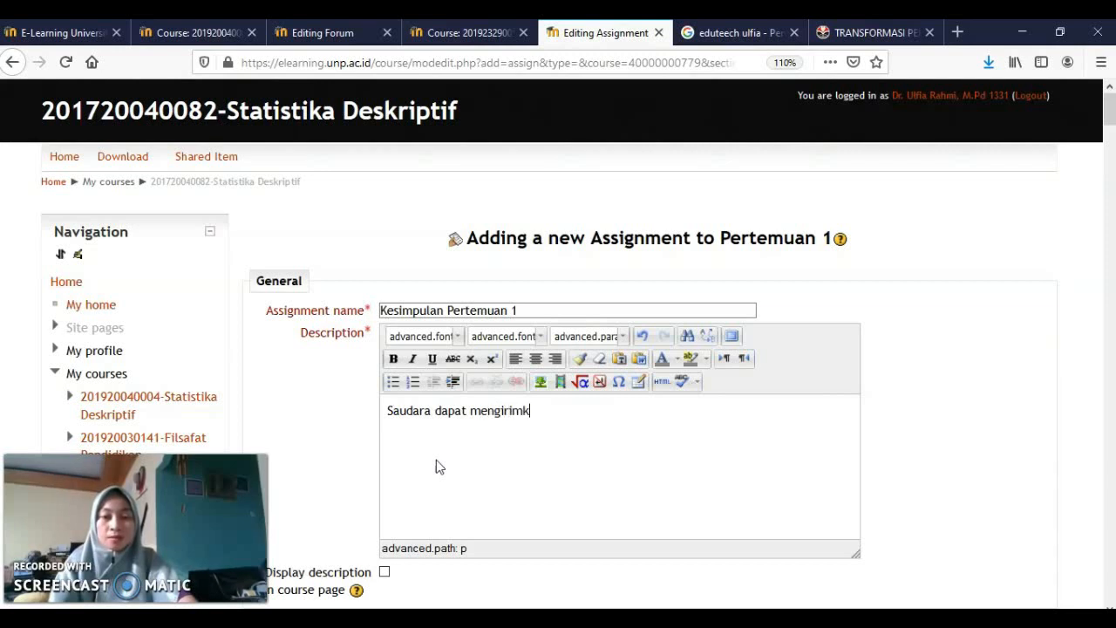
pyautogui.write('an kesi')
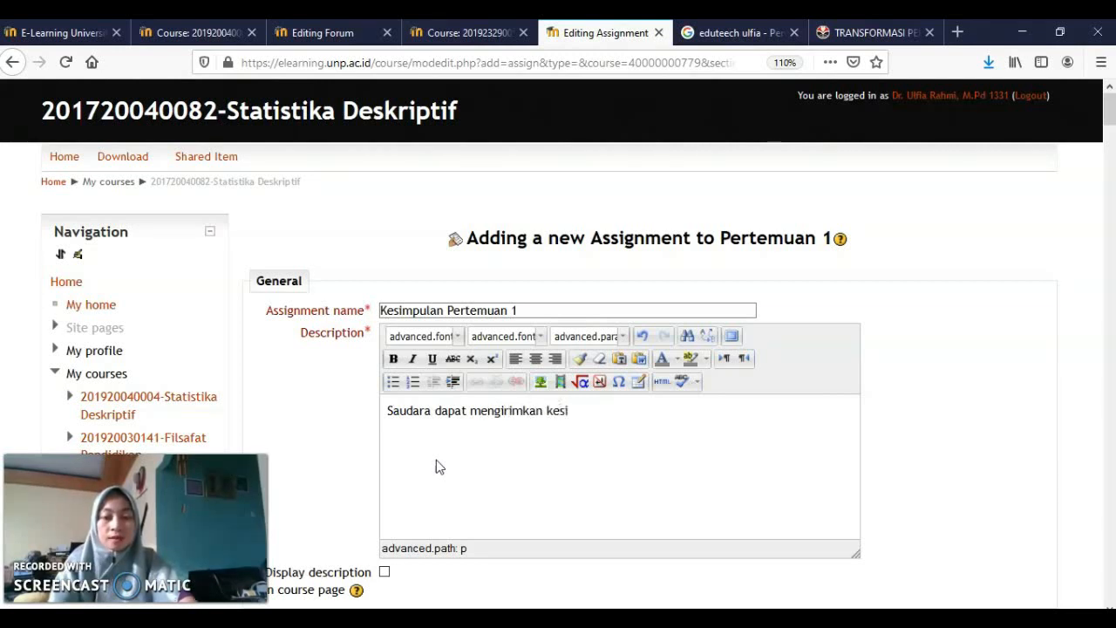
pyautogui.write('mpulan')
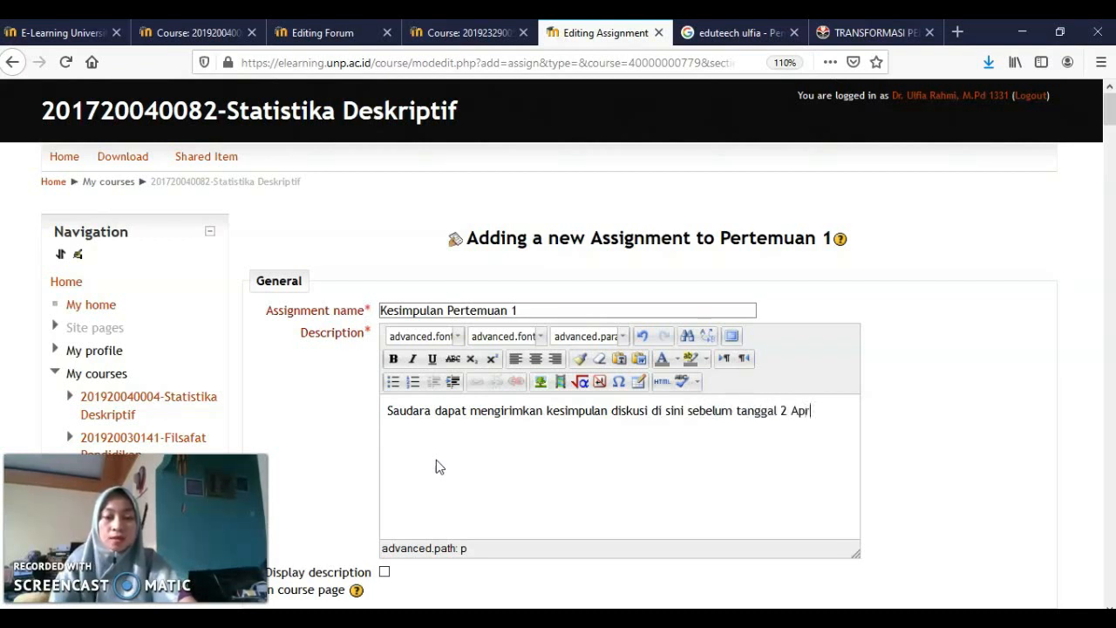
pyautogui.write('20 jam 23')
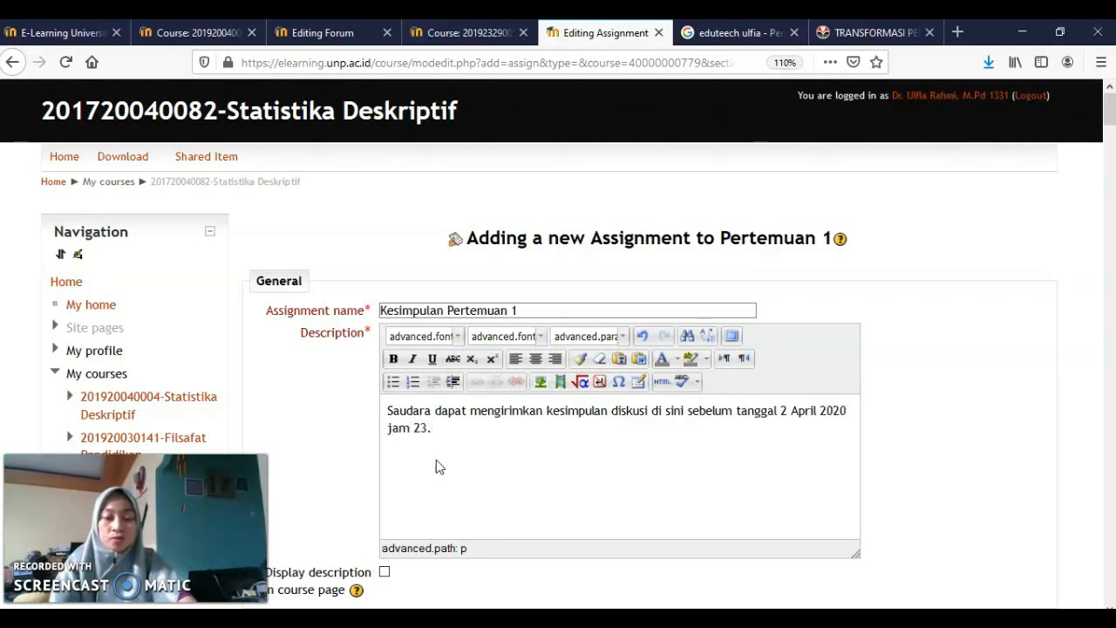
pyautogui.write('.55 WIB')
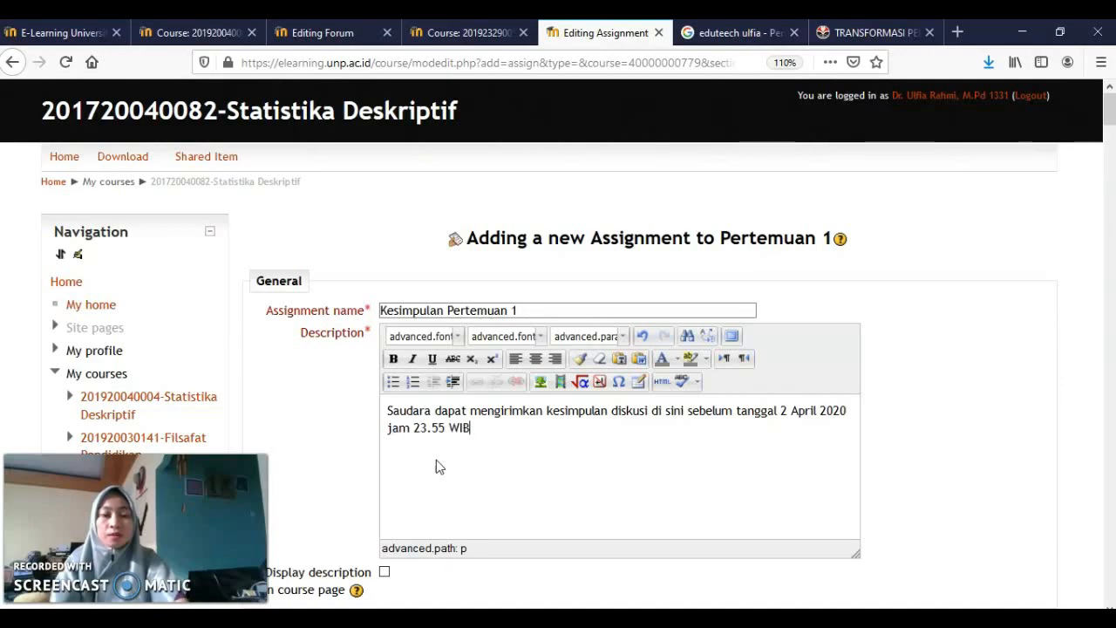
# - Set the assignment to allow submissions from 26 March 2020 at 08:00
pyautogui.scroll(-2, 436, 459)
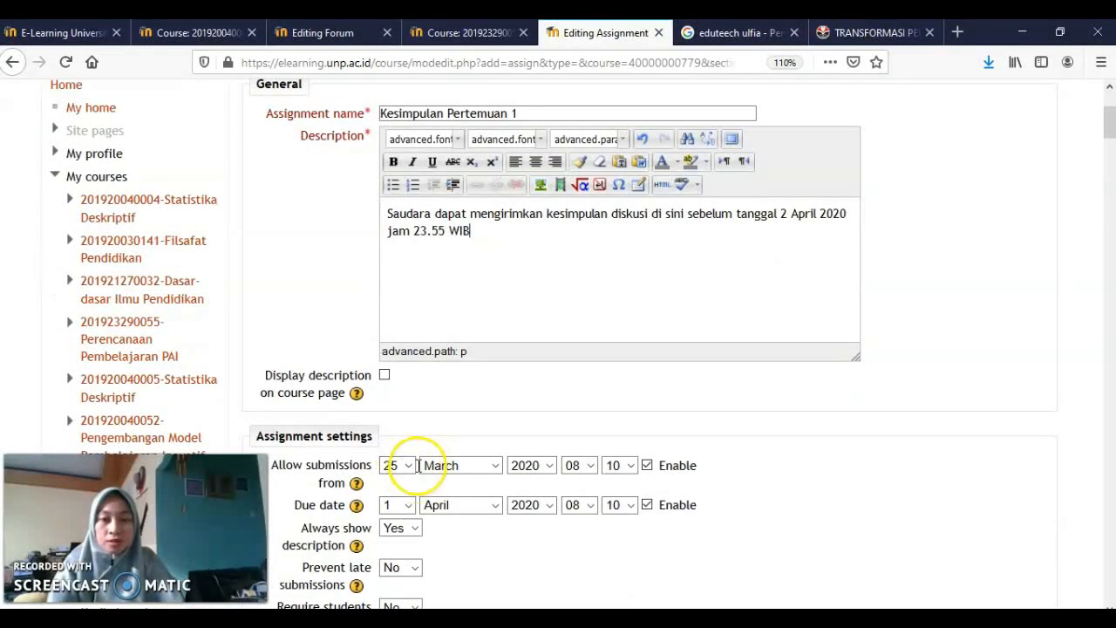
pyautogui.click(410, 468)
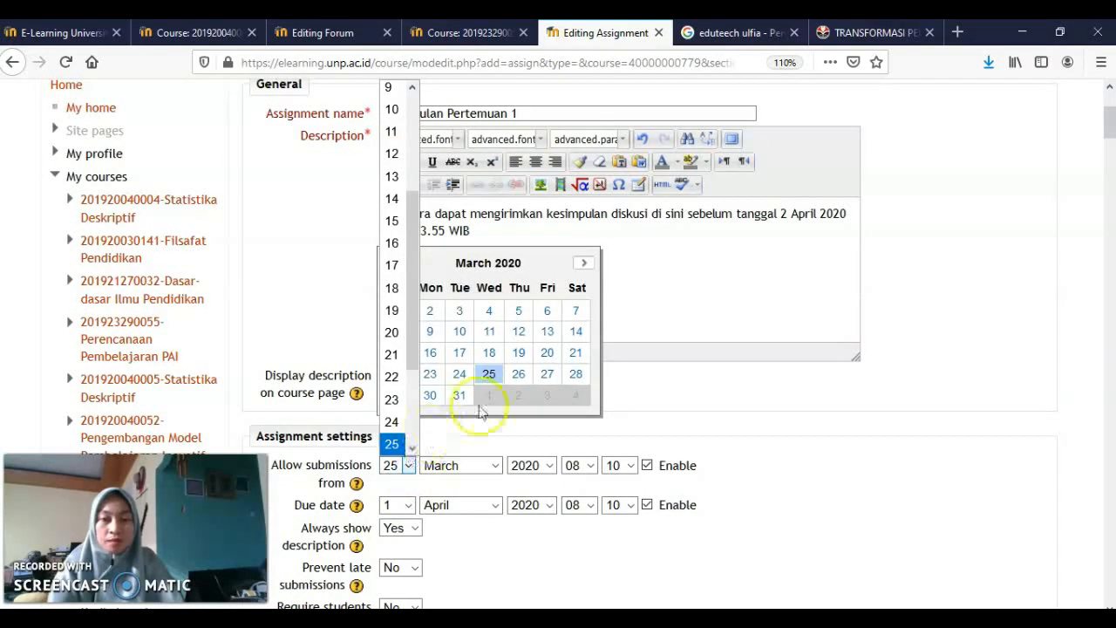
pyautogui.click(518, 373)
pyautogui.click(518, 373)
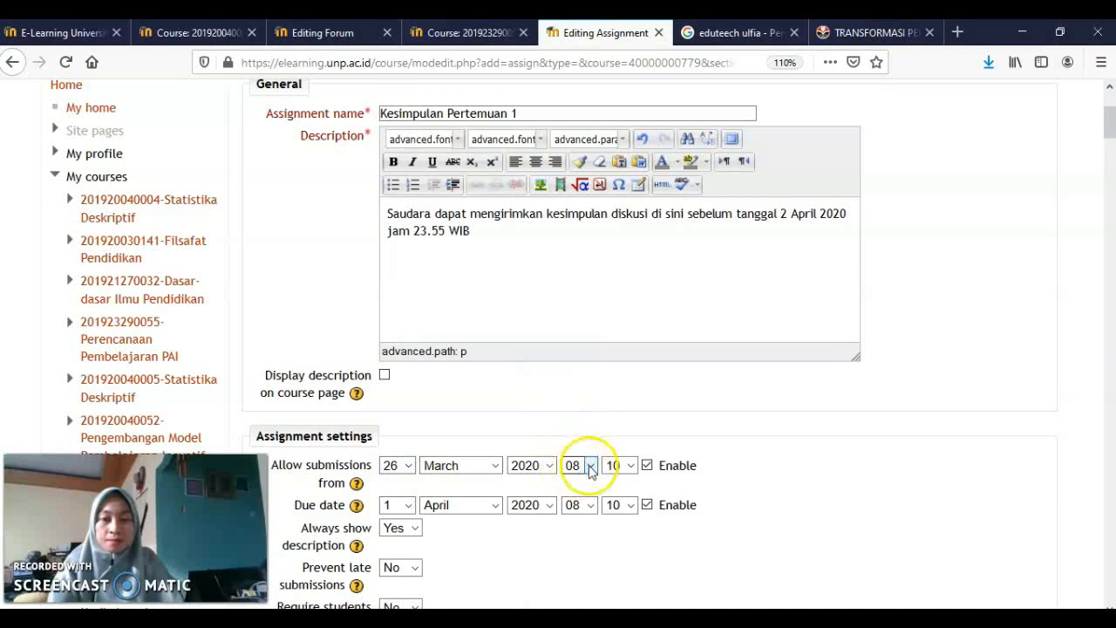
pyautogui.click(629, 467)
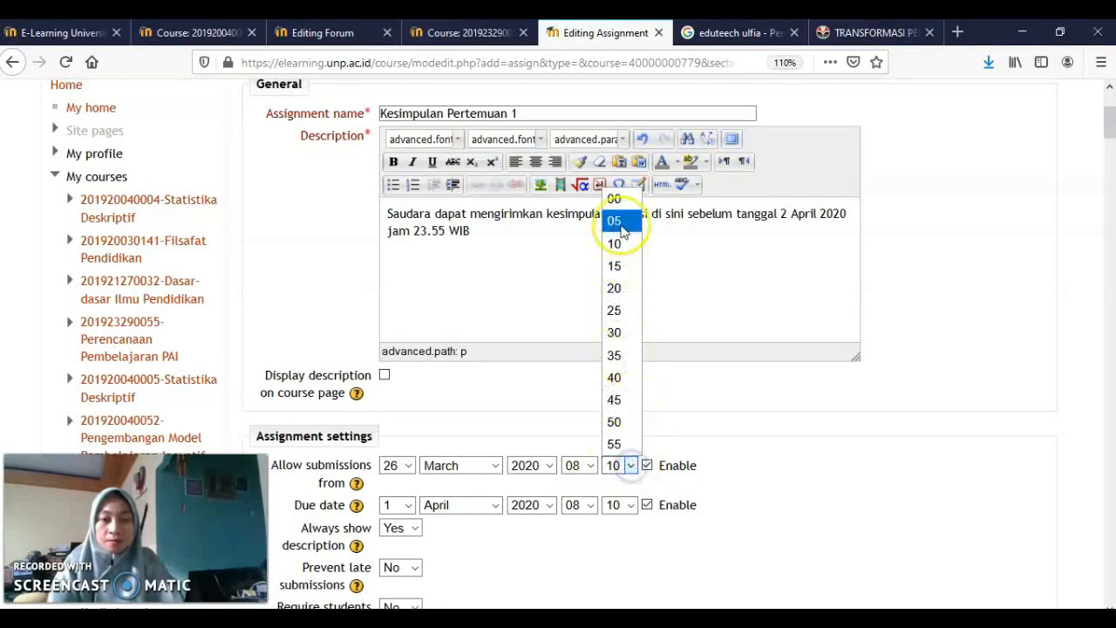
pyautogui.click(613, 199)
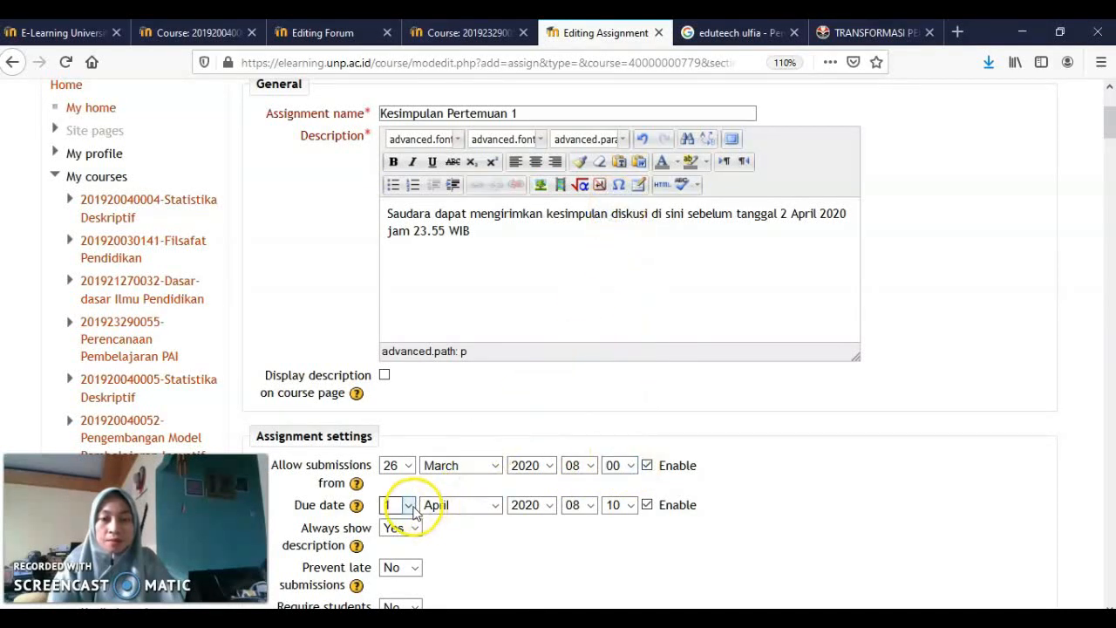
# - Set the assignment's due date to 2 April 2020 at 08:00
pyautogui.click(406, 506)
pyautogui.click(521, 314)
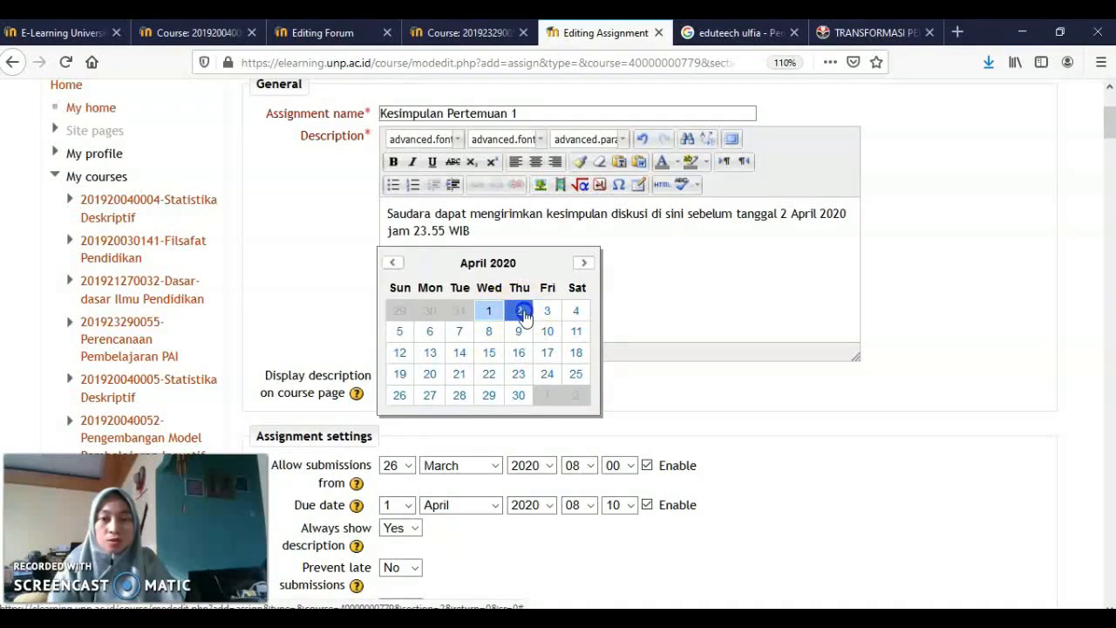
pyautogui.click(520, 312)
pyautogui.click(593, 506)
pyautogui.click(634, 506)
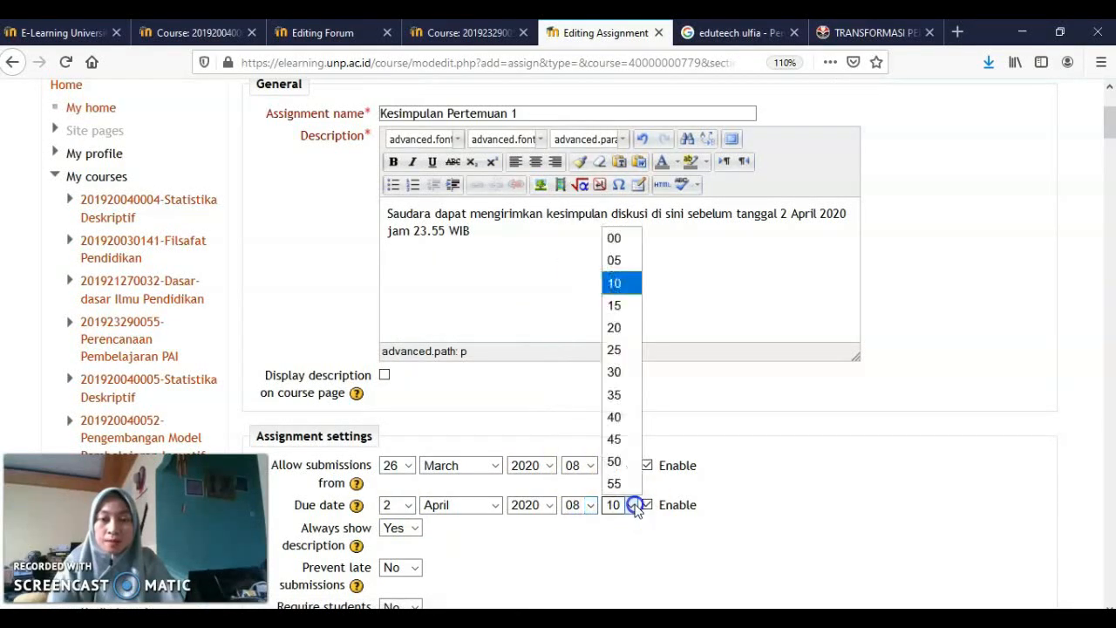
pyautogui.click(614, 238)
# - Keep Prevent late submissions at No and save the assignment, returning to the course
pyautogui.scroll(-2, 571, 418)
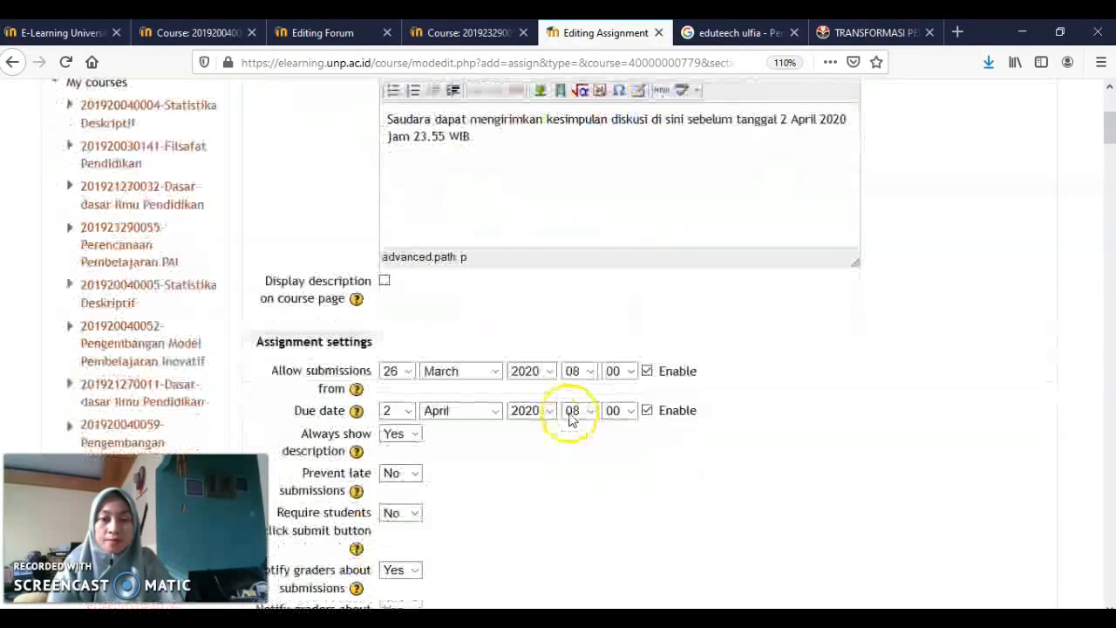
pyautogui.scroll(-2, 543, 424)
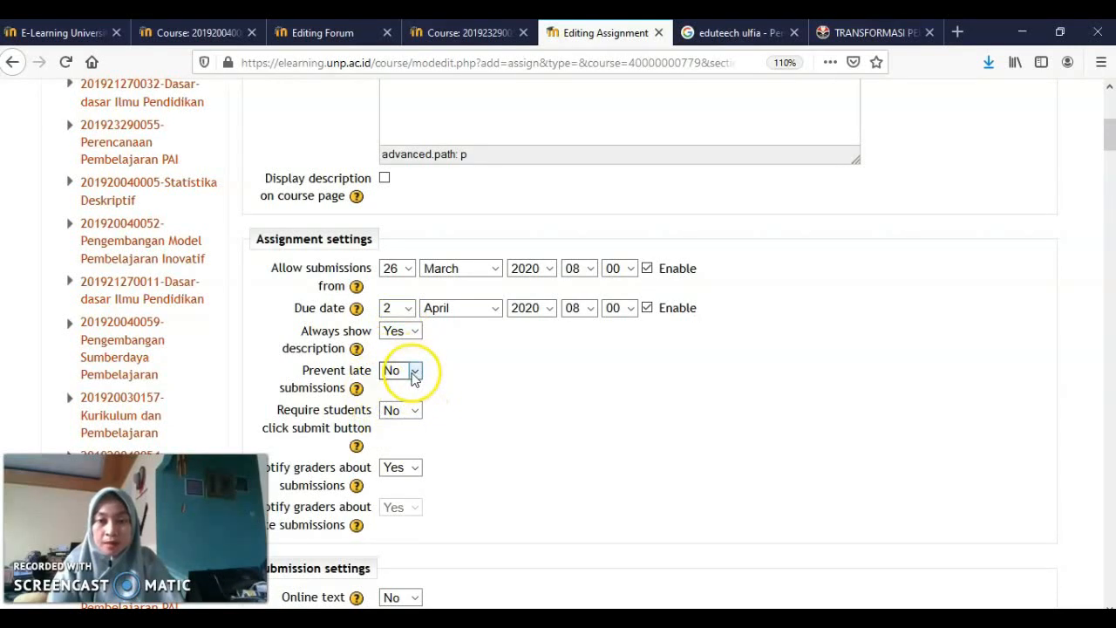
pyautogui.click(414, 371)
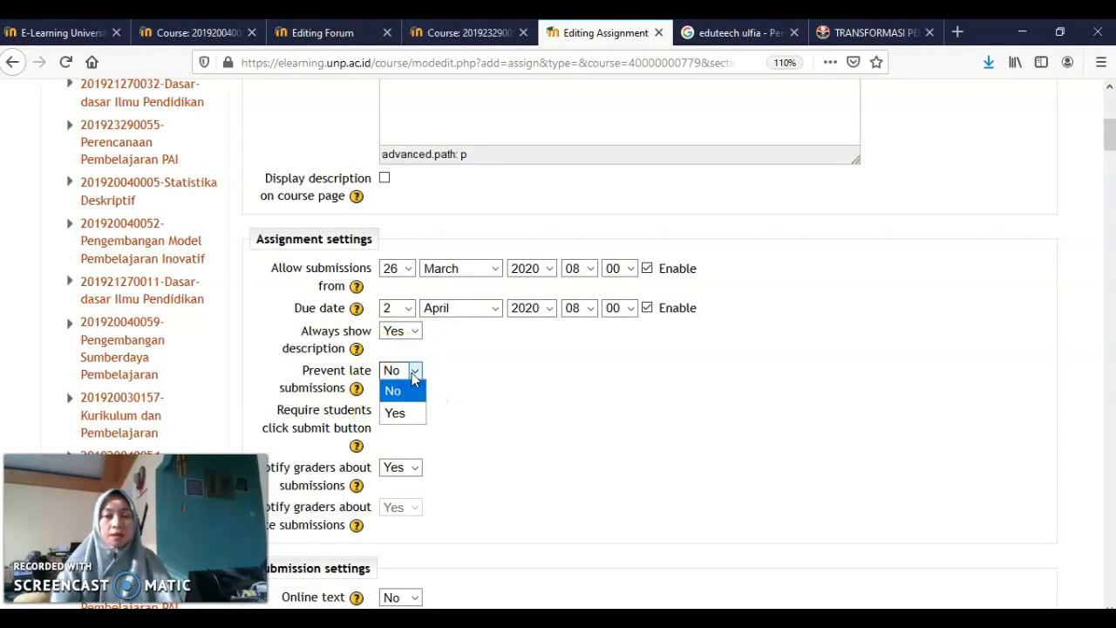
pyautogui.click(411, 397)
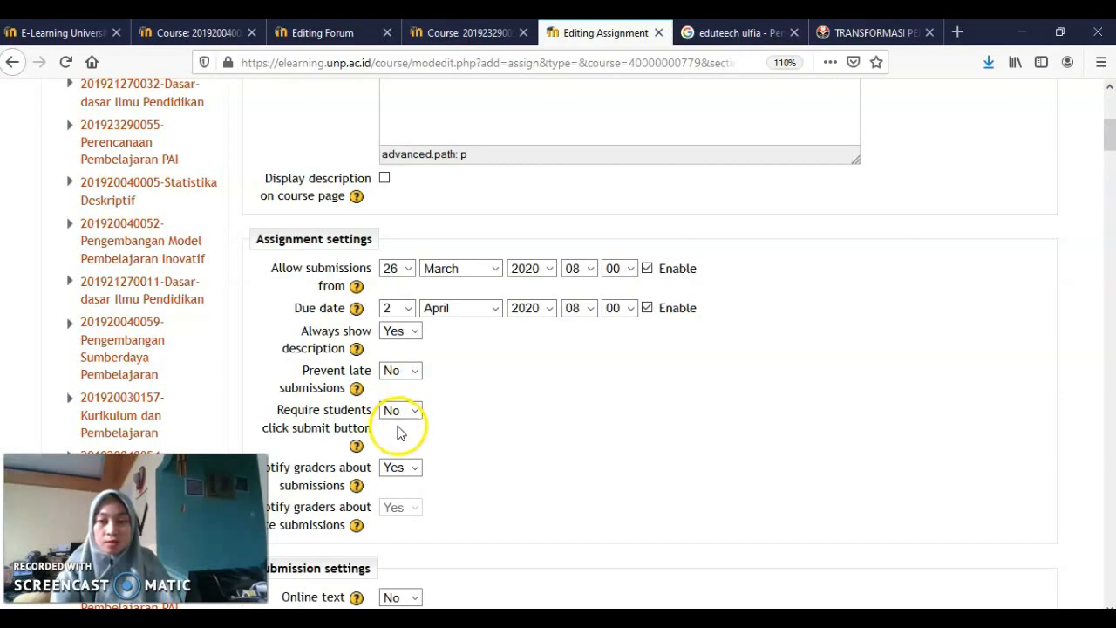
pyautogui.scroll(-10, 398, 432)
pyautogui.scroll(-3, 404, 445)
pyautogui.click(411, 369)
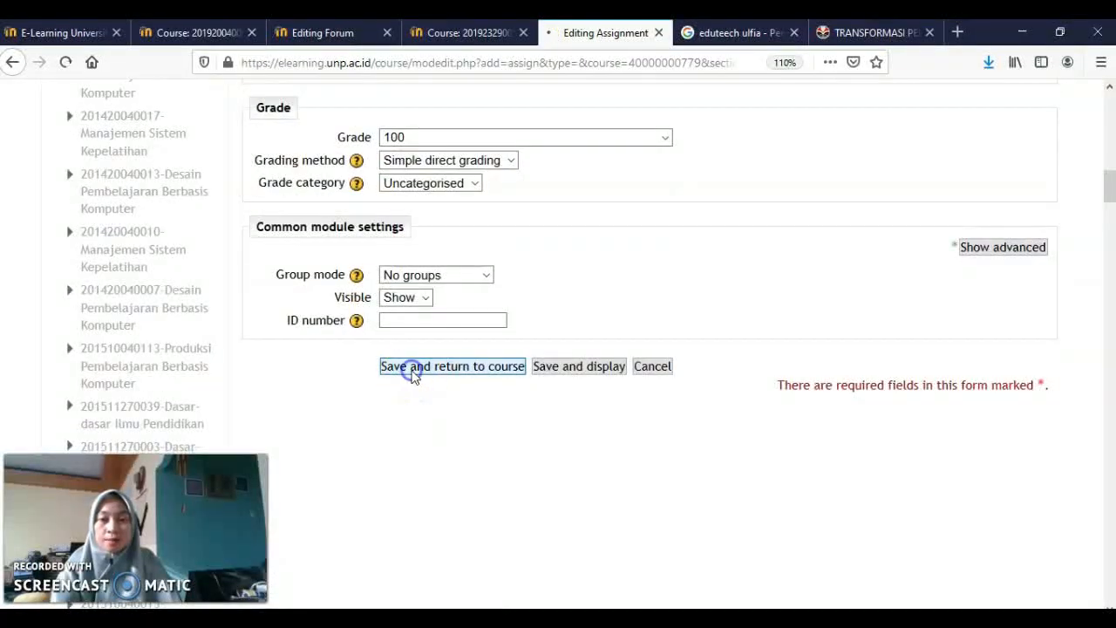
# - Review the Pertemuan 1 section's video, learning components diagram and discussion instructions on the course page
pyautogui.scroll(6, 514, 427)
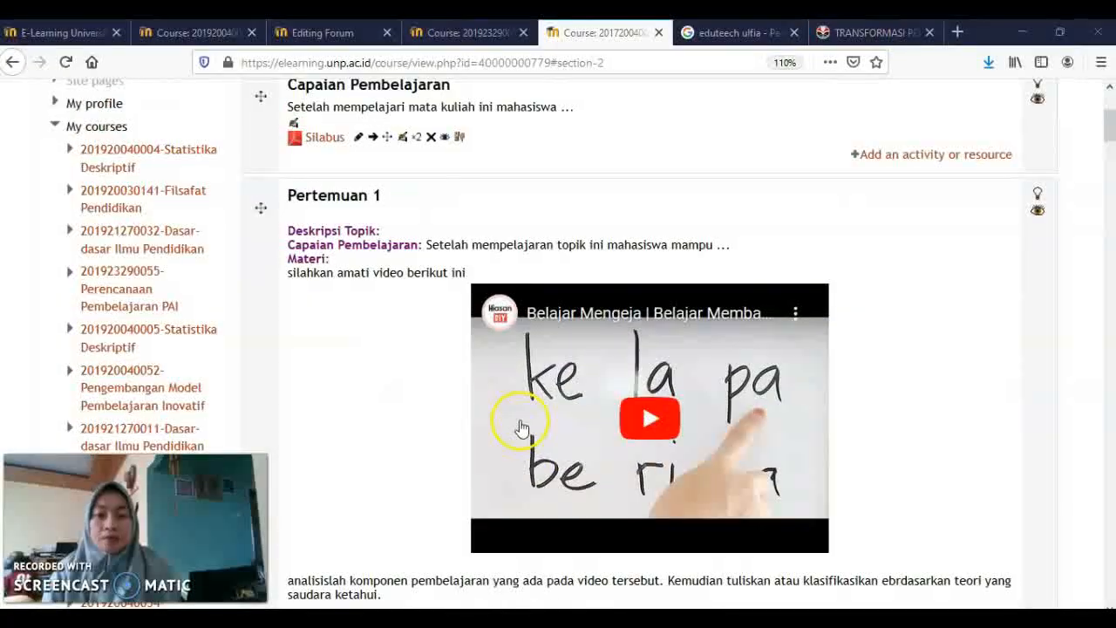
pyautogui.scroll(-2, 523, 424)
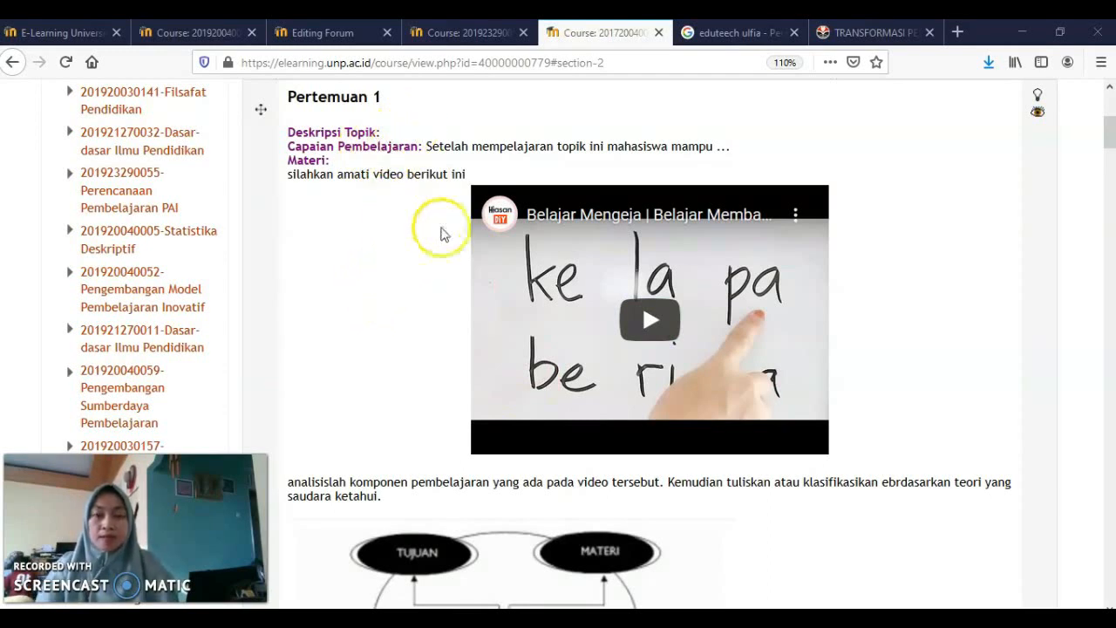
pyautogui.scroll(-5, 429, 297)
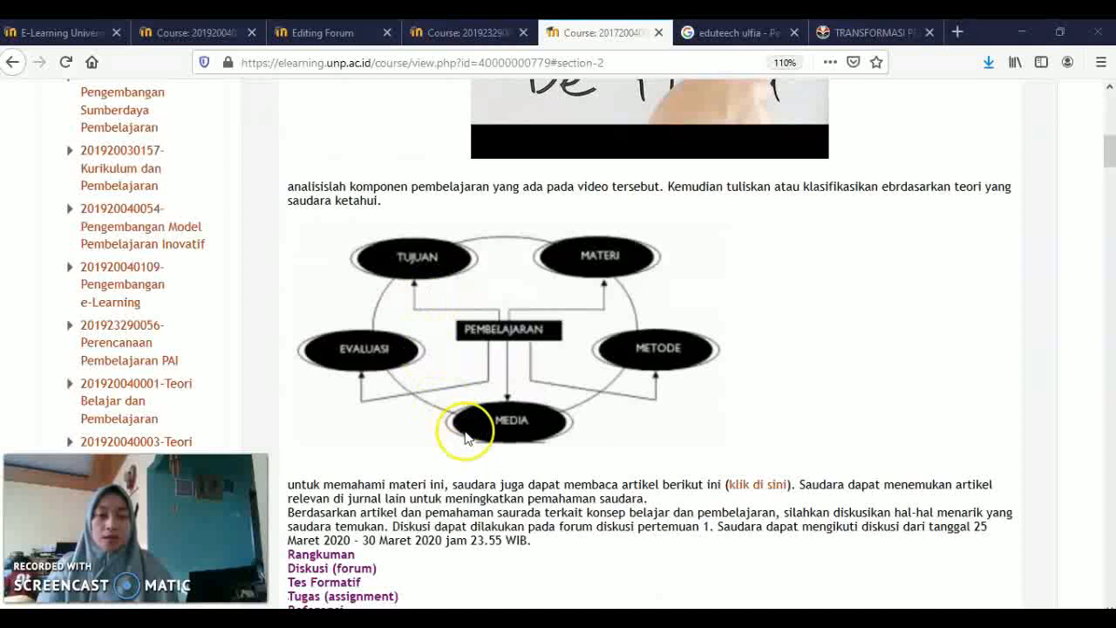